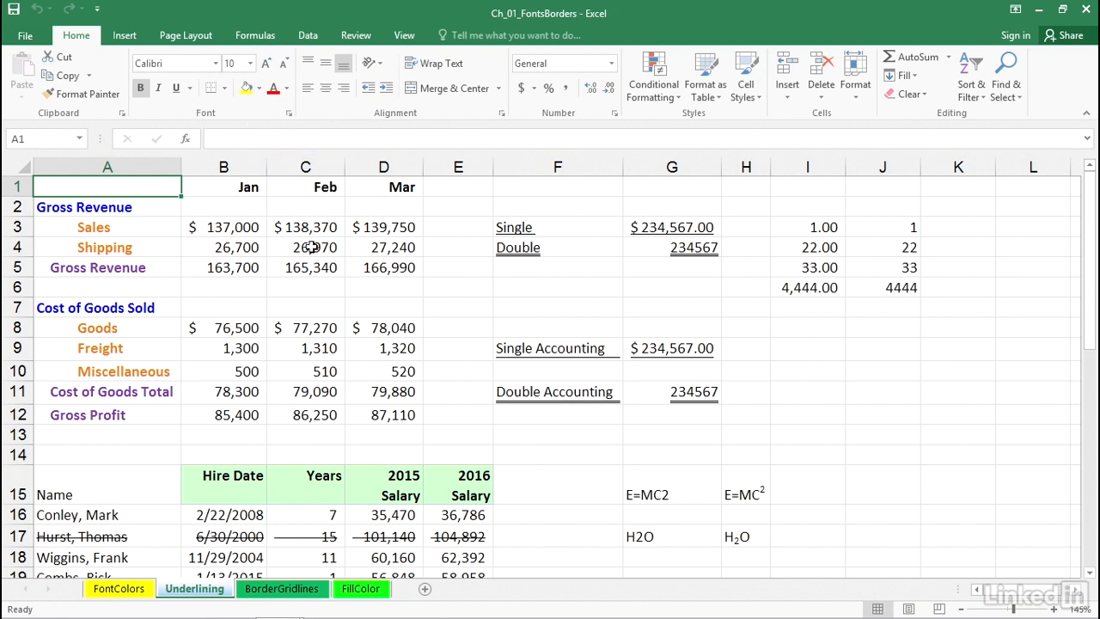
# Try a single underline on the Shipping values in B4:D4, replacing it with a double underline.
pyautogui.moveTo(218, 247); pyautogui.dragTo(368, 248)
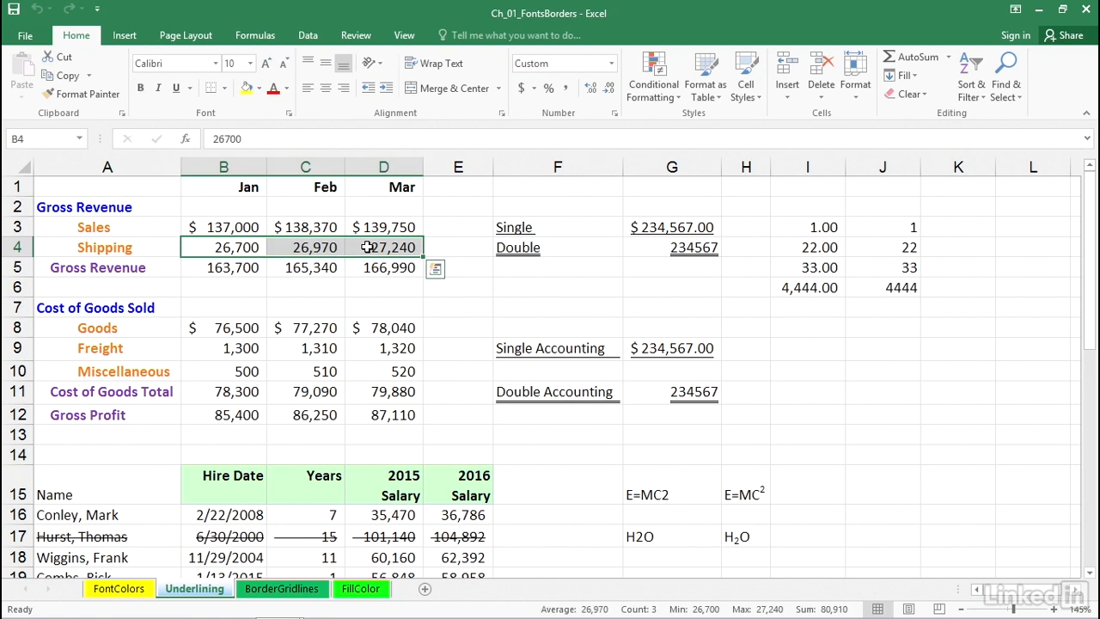
pyautogui.click(176, 90)
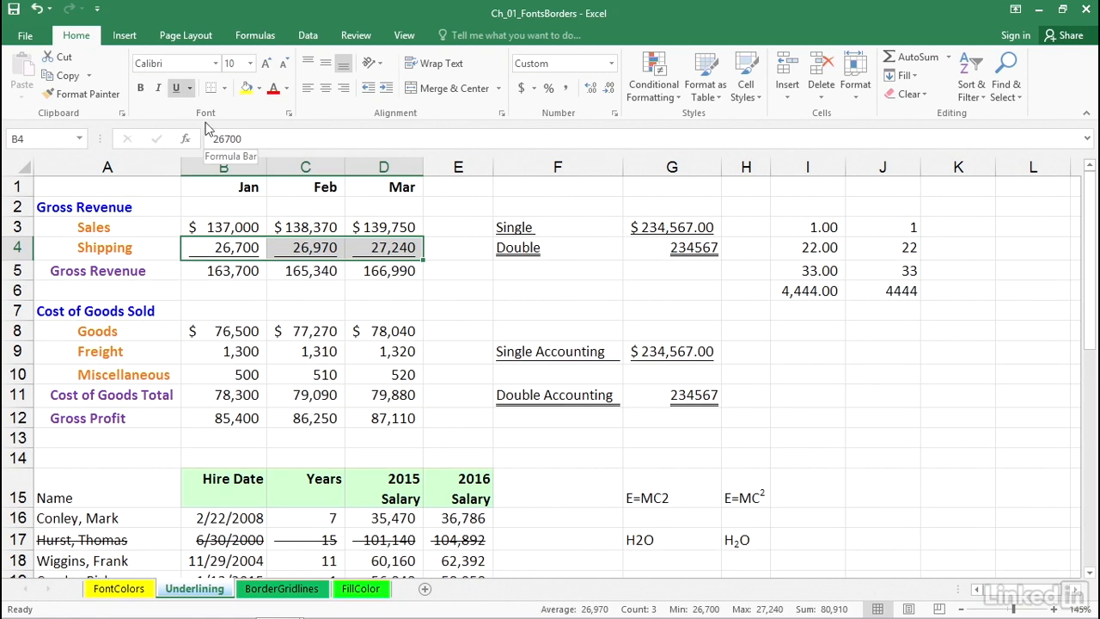
pyautogui.click(175, 89)
pyautogui.click(175, 89)
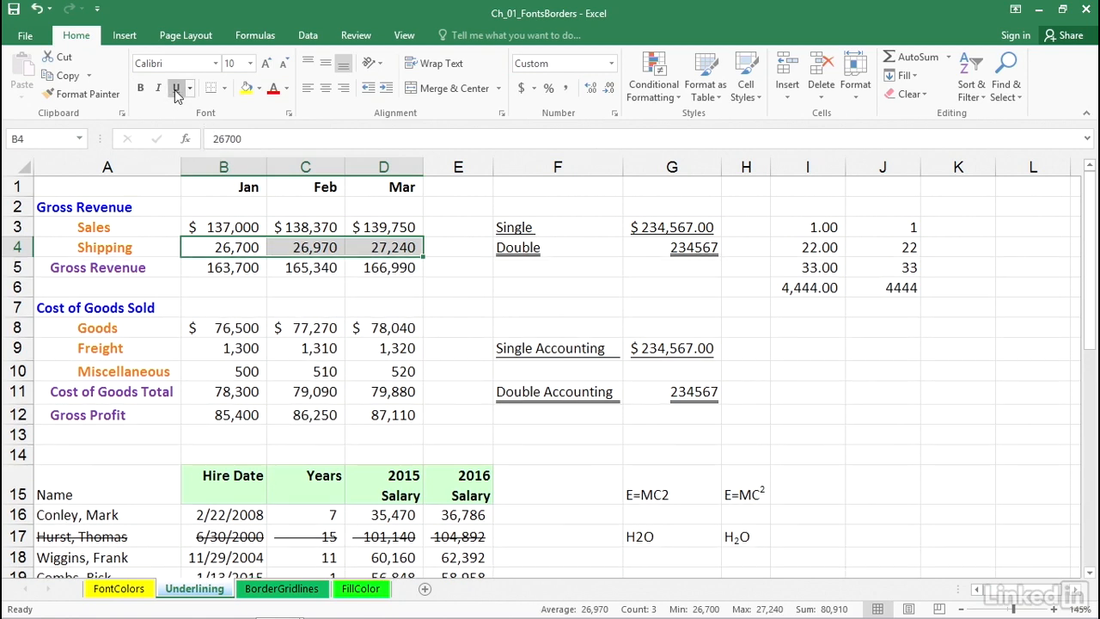
pyautogui.click(175, 90)
pyautogui.click(189, 91)
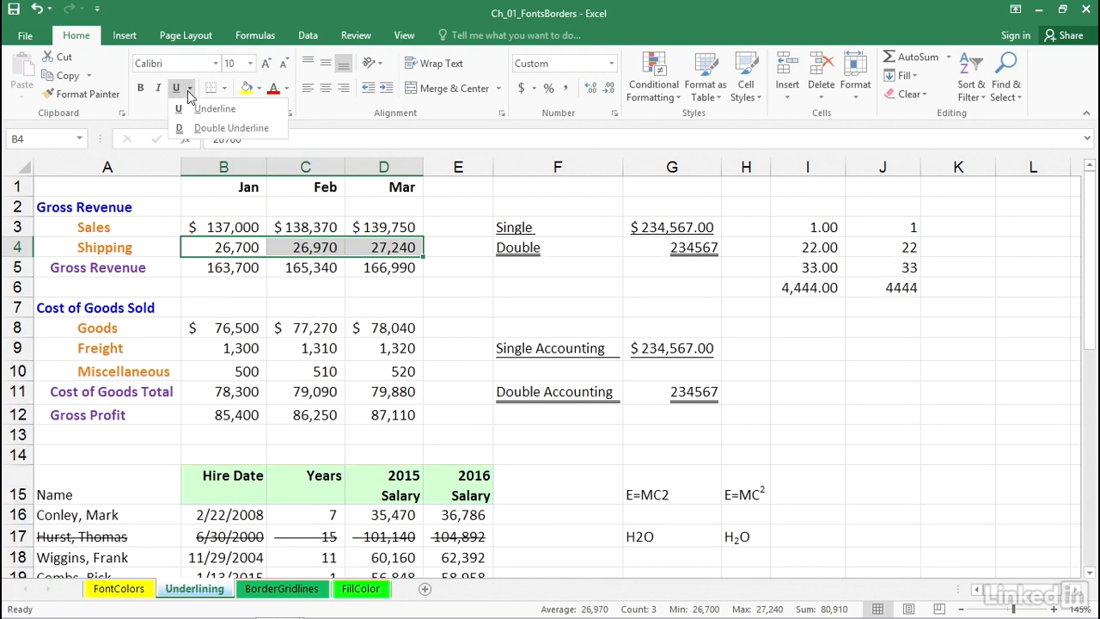
pyautogui.click(200, 129)
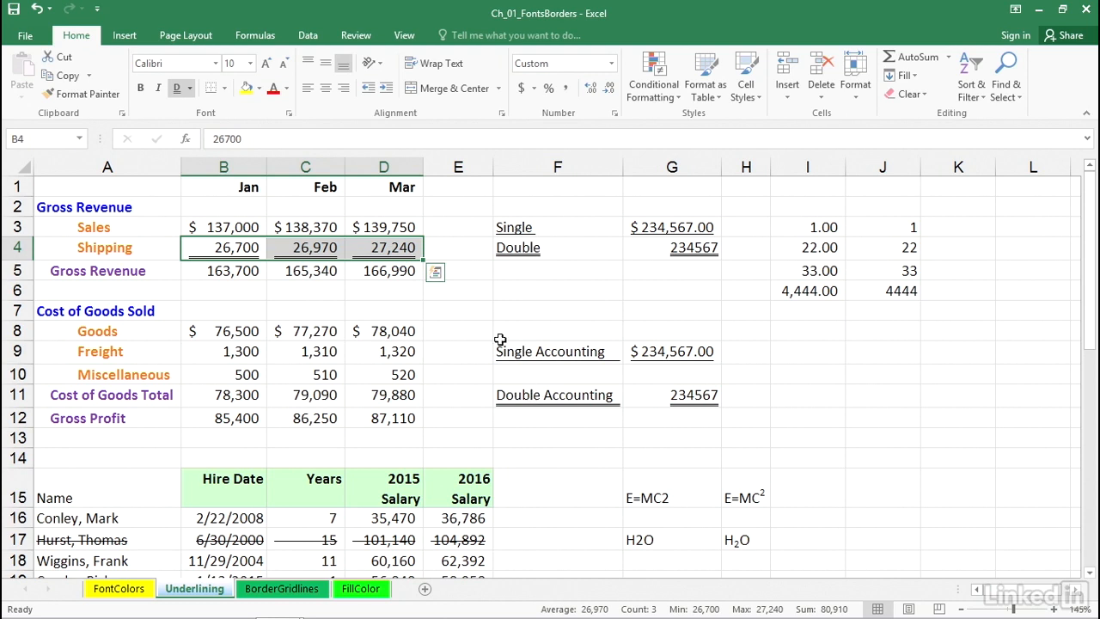
pyautogui.click(478, 272)
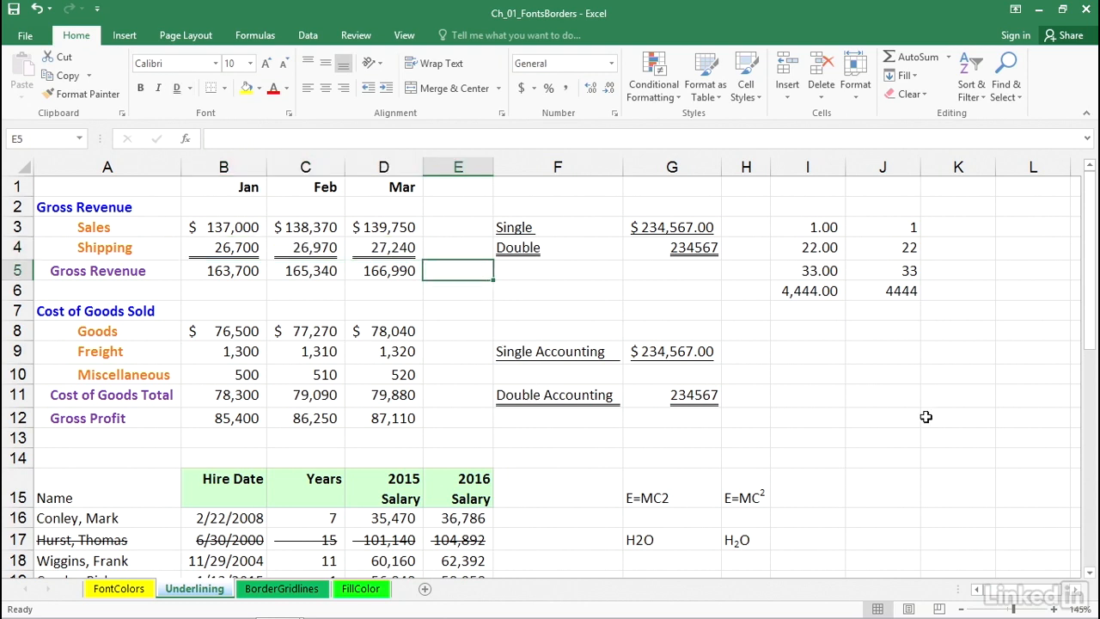
pyautogui.click(360, 250)
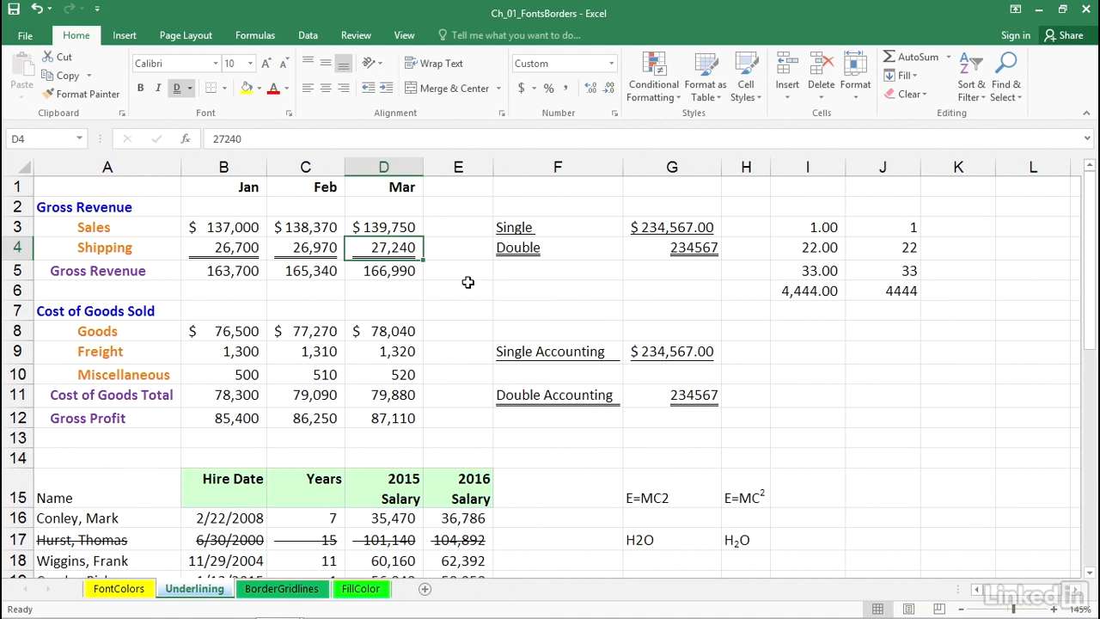
# Apply a single underline to the numbers in J3:J6.
pyautogui.moveTo(797, 226); pyautogui.dragTo(816, 290)
pyautogui.click(872, 229)
pyautogui.moveTo(872, 228); pyautogui.dragTo(873, 281)
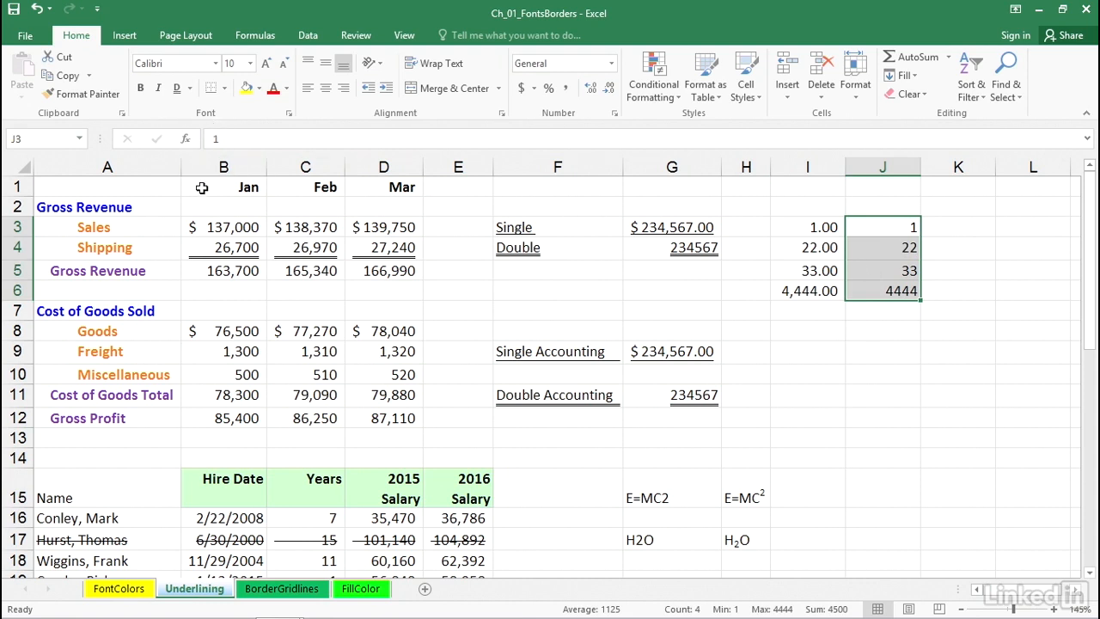
pyautogui.click(191, 88)
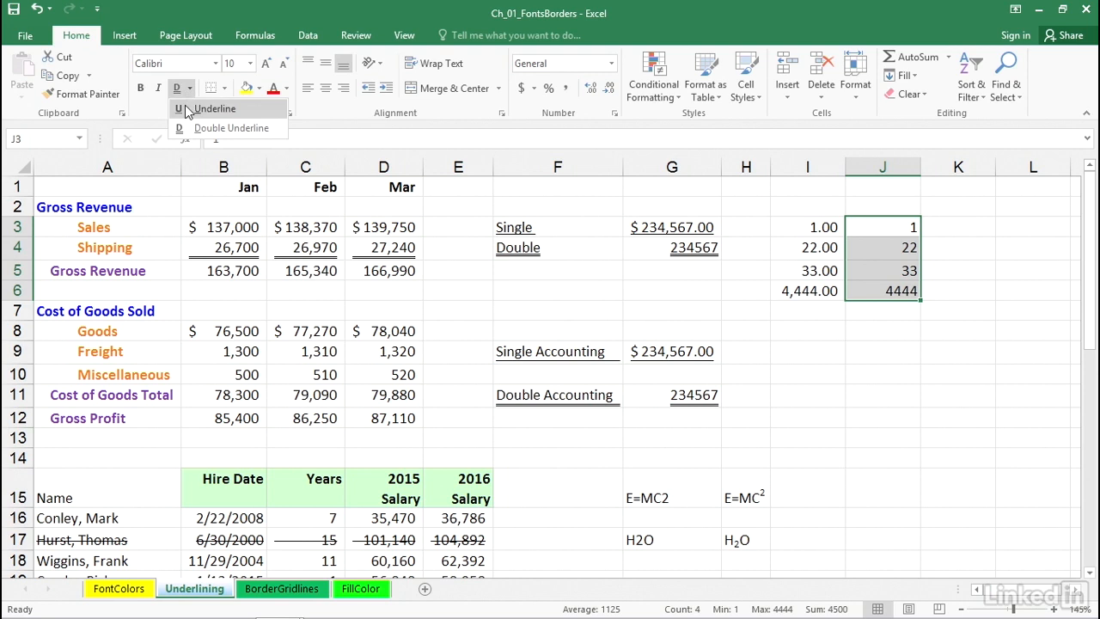
pyautogui.click(186, 110)
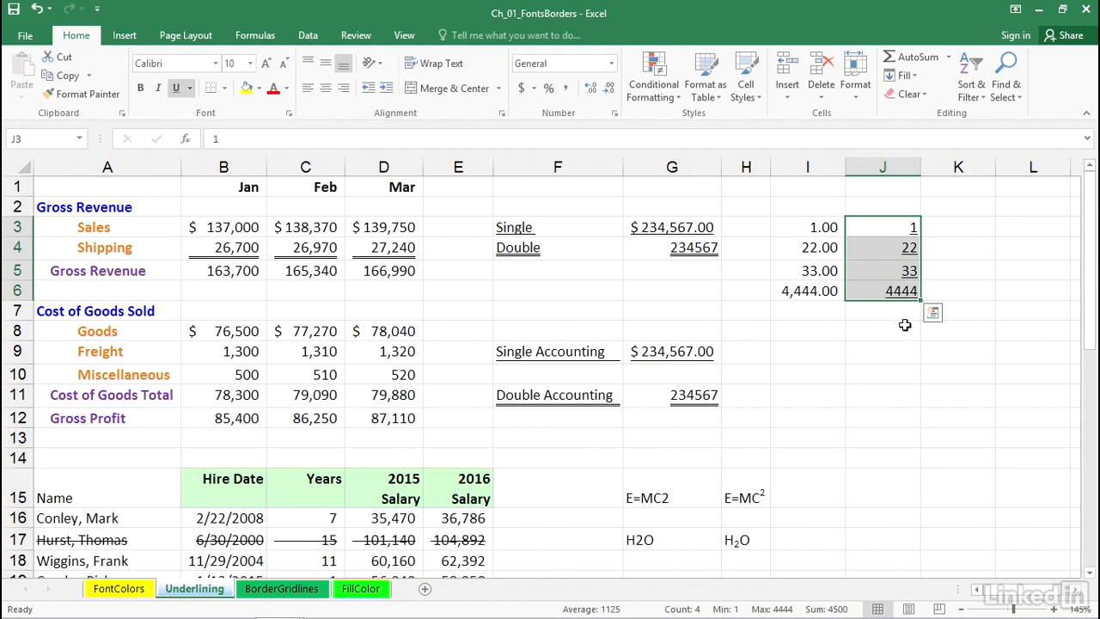
# Apply a single underline to the accounting-formatted numbers in I3:I6.
pyautogui.click(789, 226)
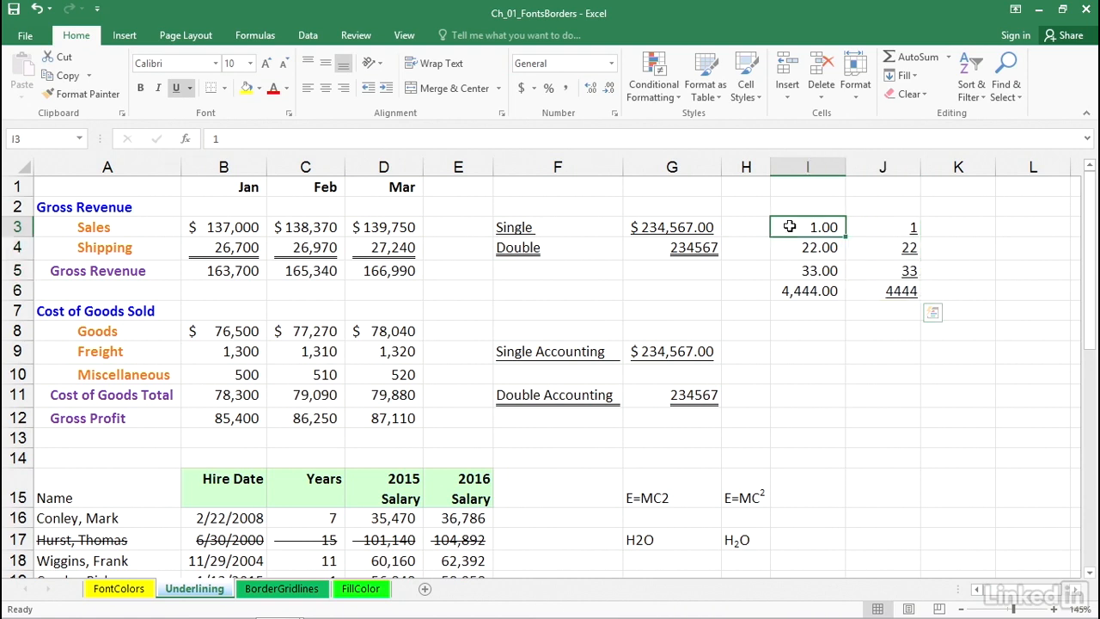
pyautogui.moveTo(789, 228); pyautogui.dragTo(793, 283)
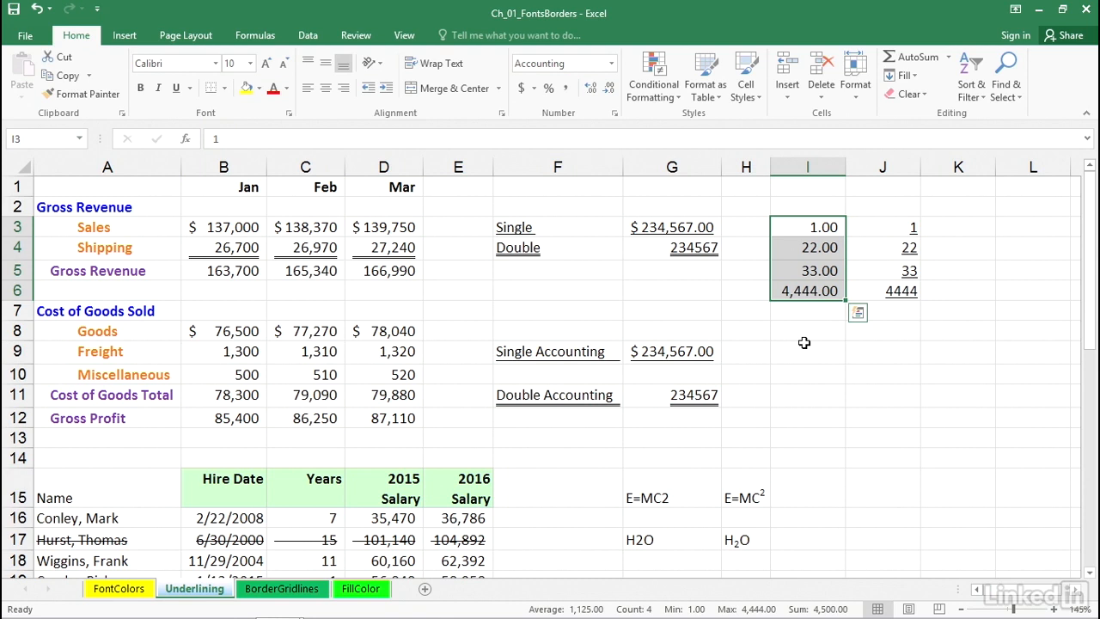
pyautogui.hotkey('ctrl', 'u')
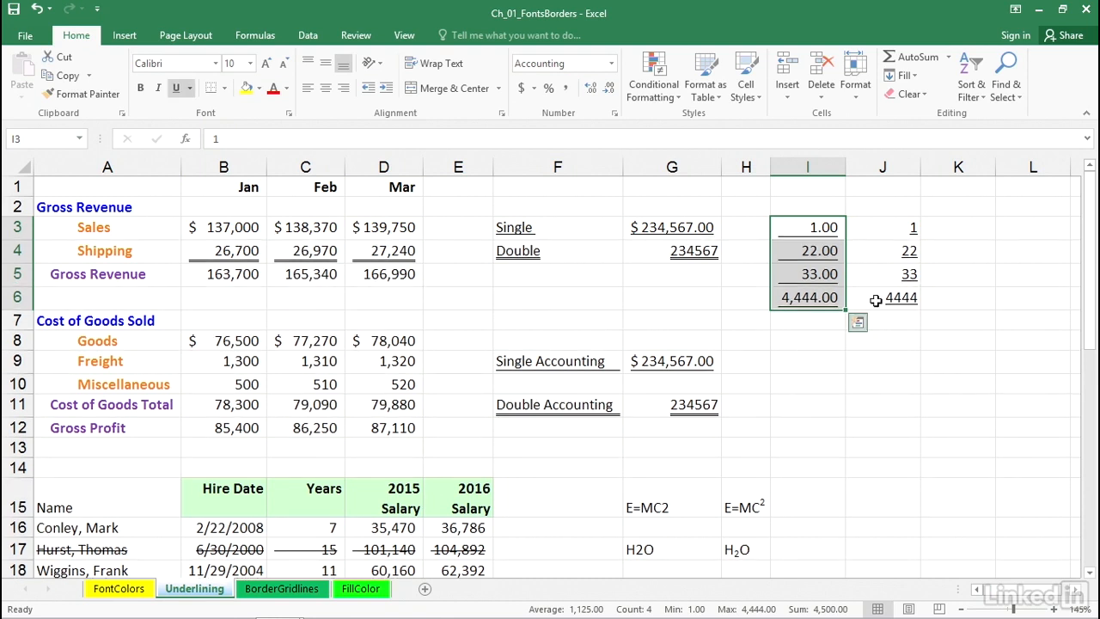
pyautogui.click(857, 323)
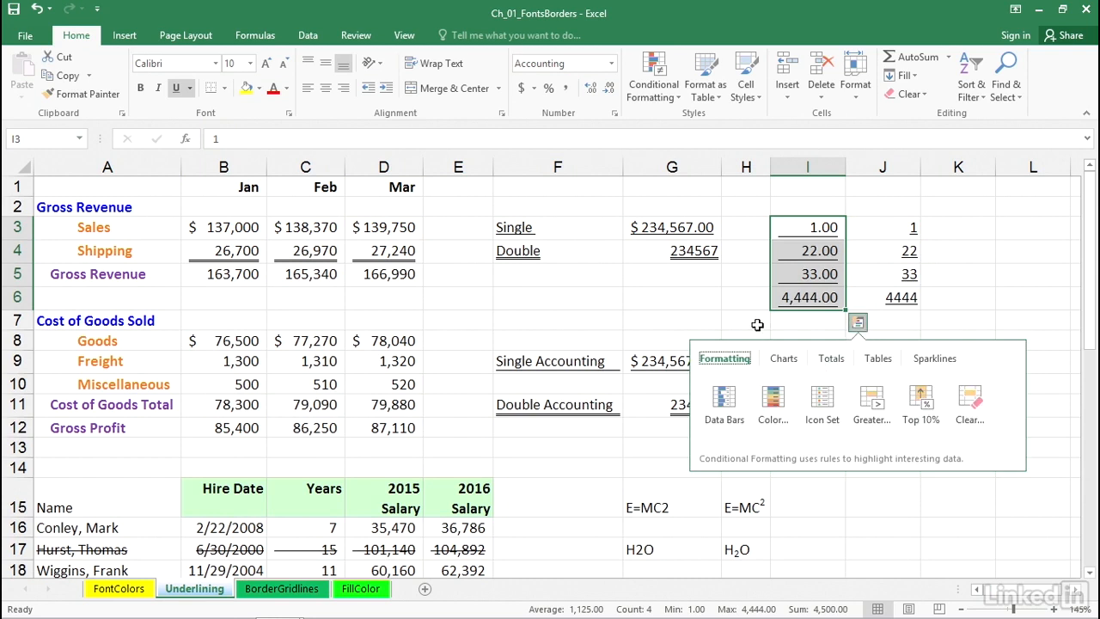
pyautogui.click(728, 301)
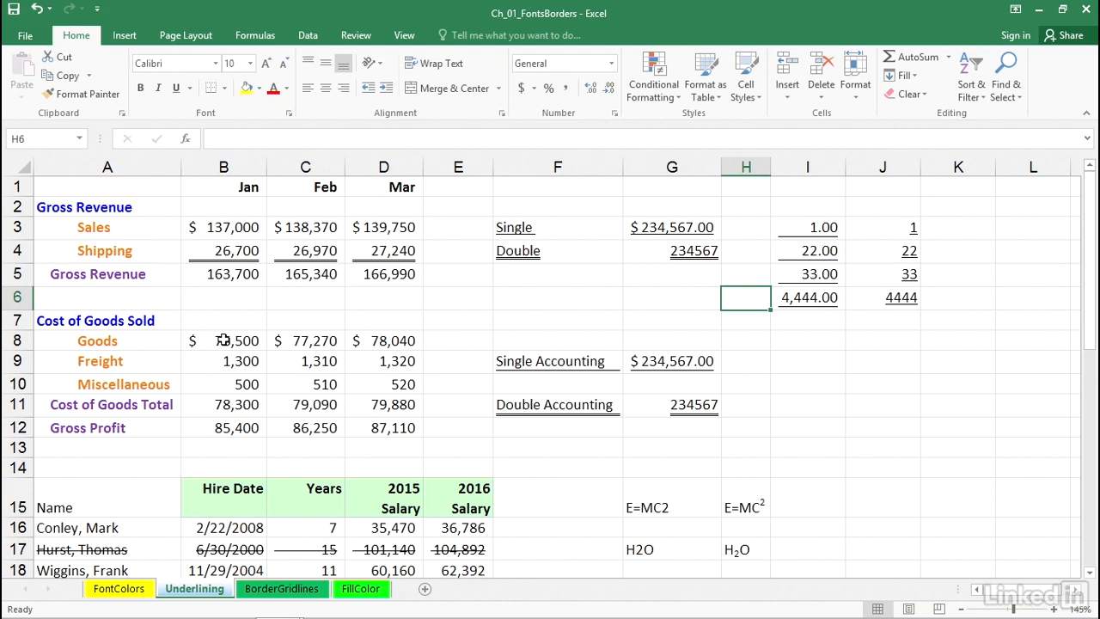
# Preview the Single, Single Accounting and Double underline styles in Format Cells for the Goods values in B8:D8.
pyautogui.moveTo(215, 340); pyautogui.dragTo(372, 342)
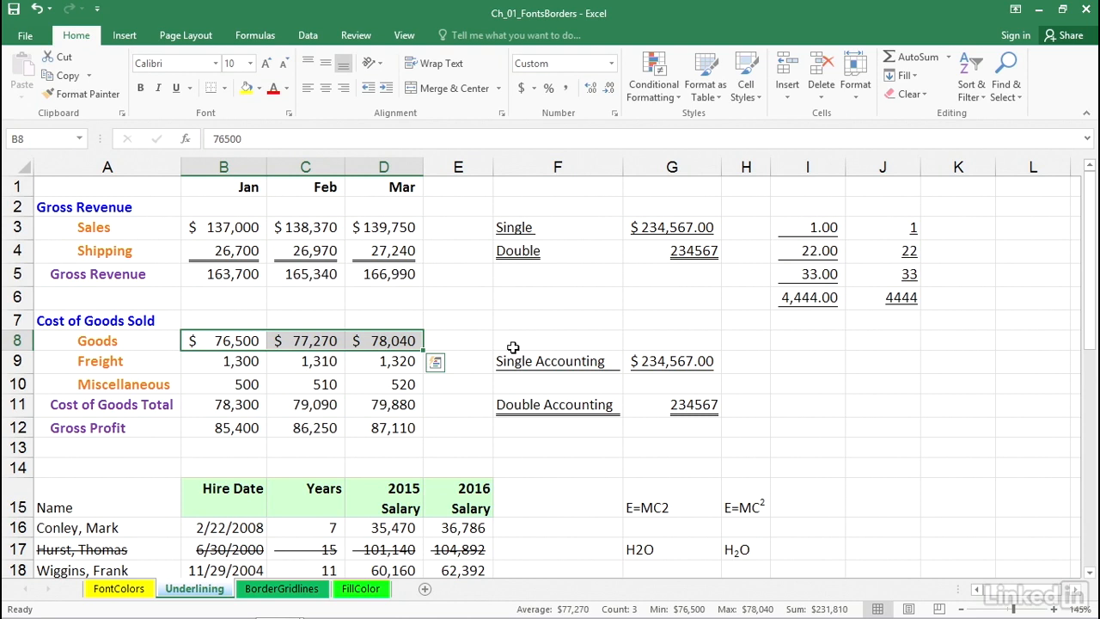
pyautogui.hotkey('ctrl', '1')
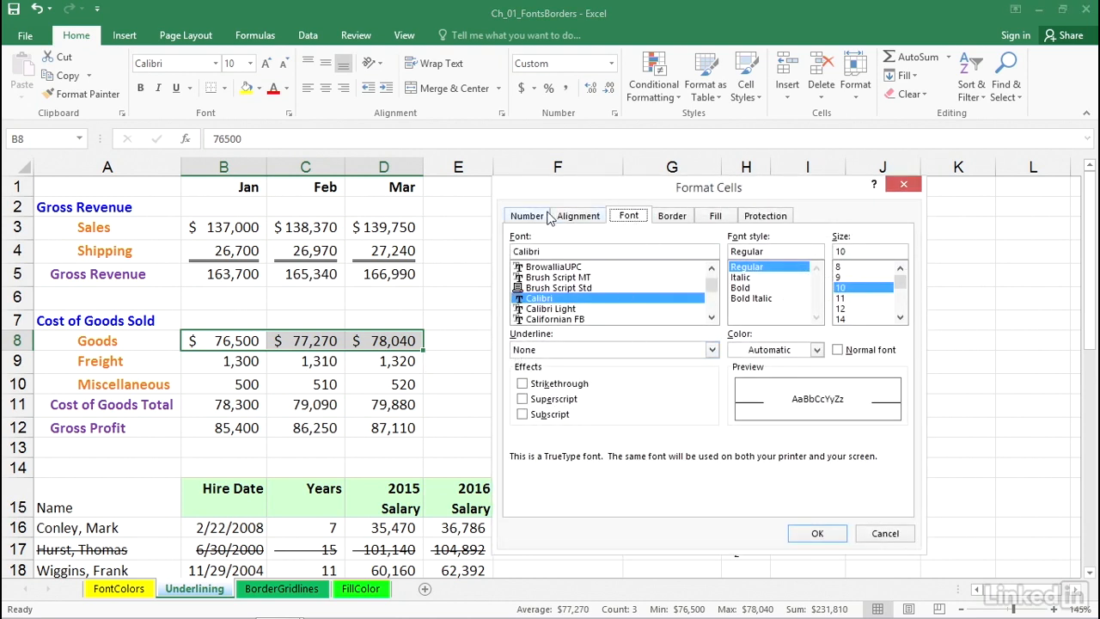
pyautogui.click(625, 220)
pyautogui.click(711, 350)
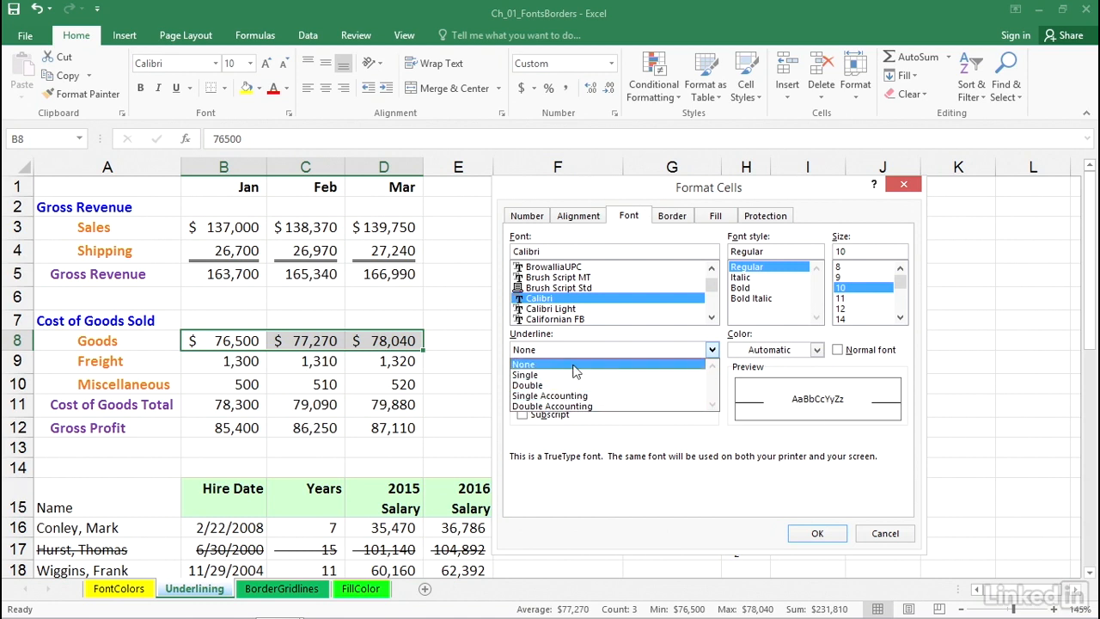
pyautogui.click(532, 375)
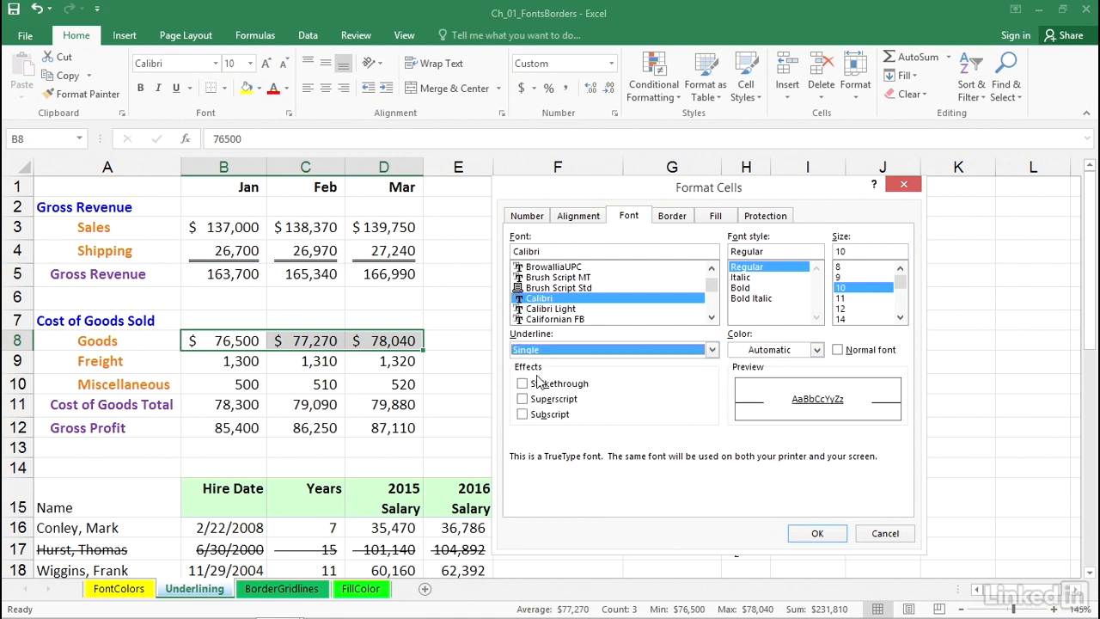
pyautogui.click(711, 352)
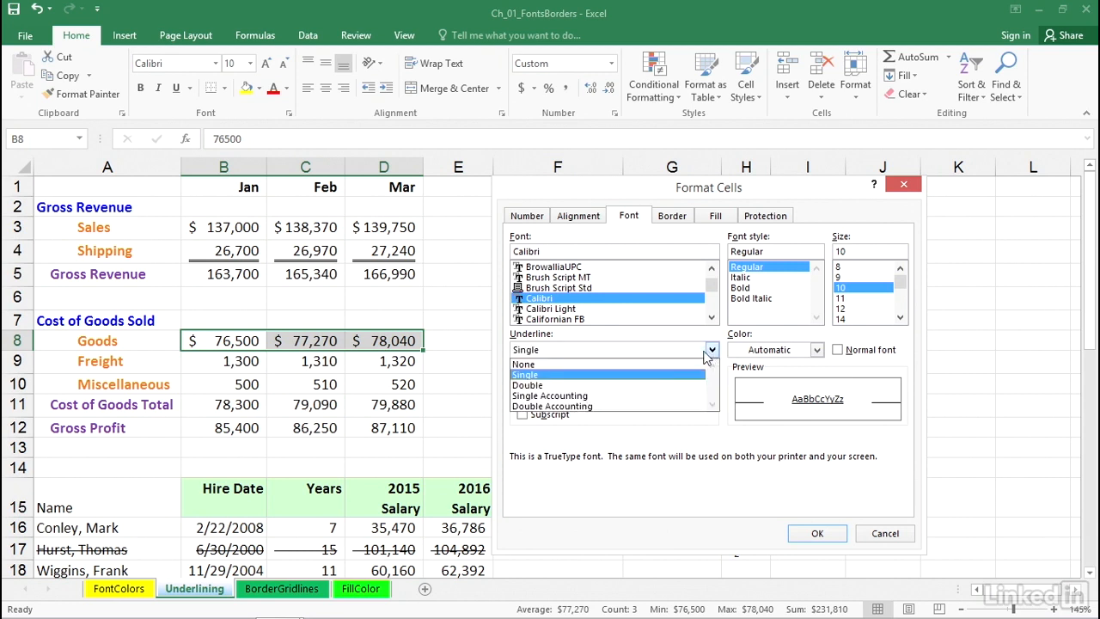
pyautogui.click(578, 397)
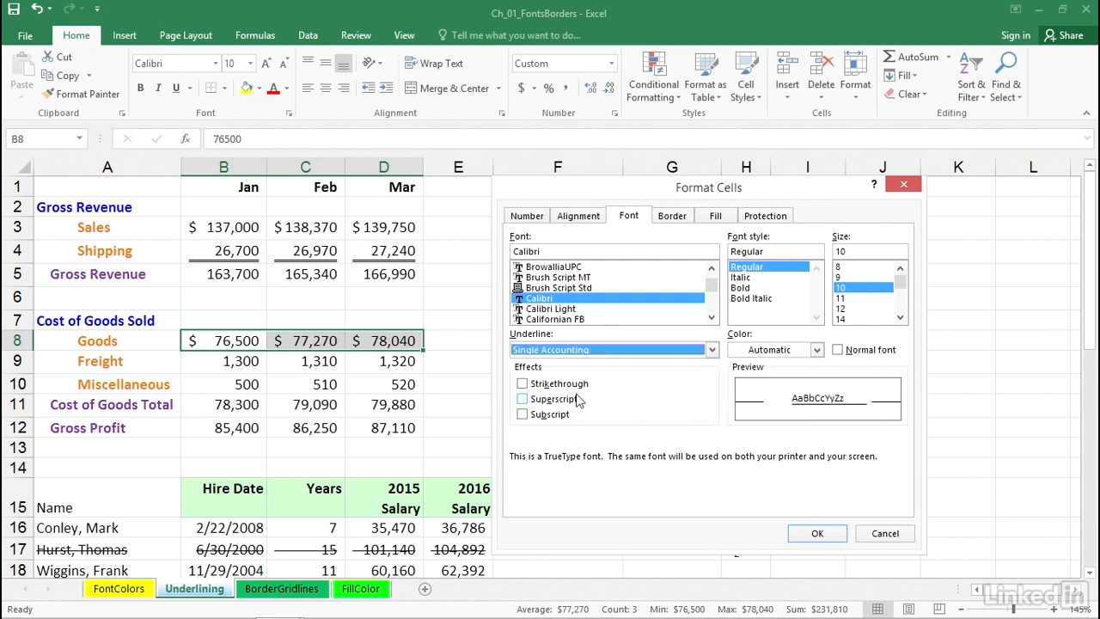
pyautogui.click(710, 354)
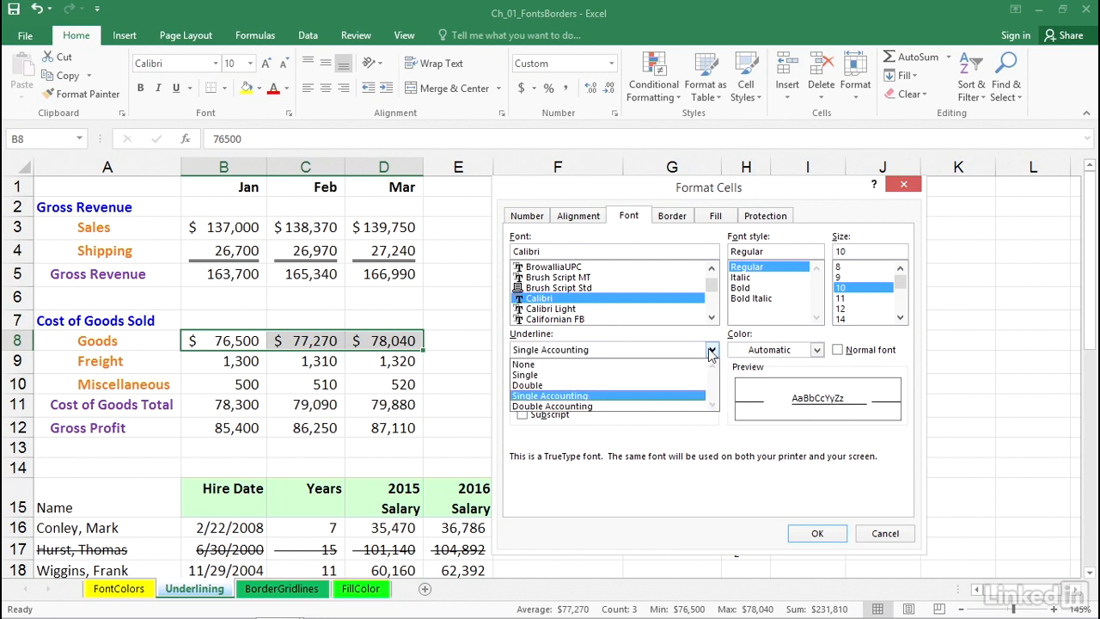
pyautogui.click(539, 385)
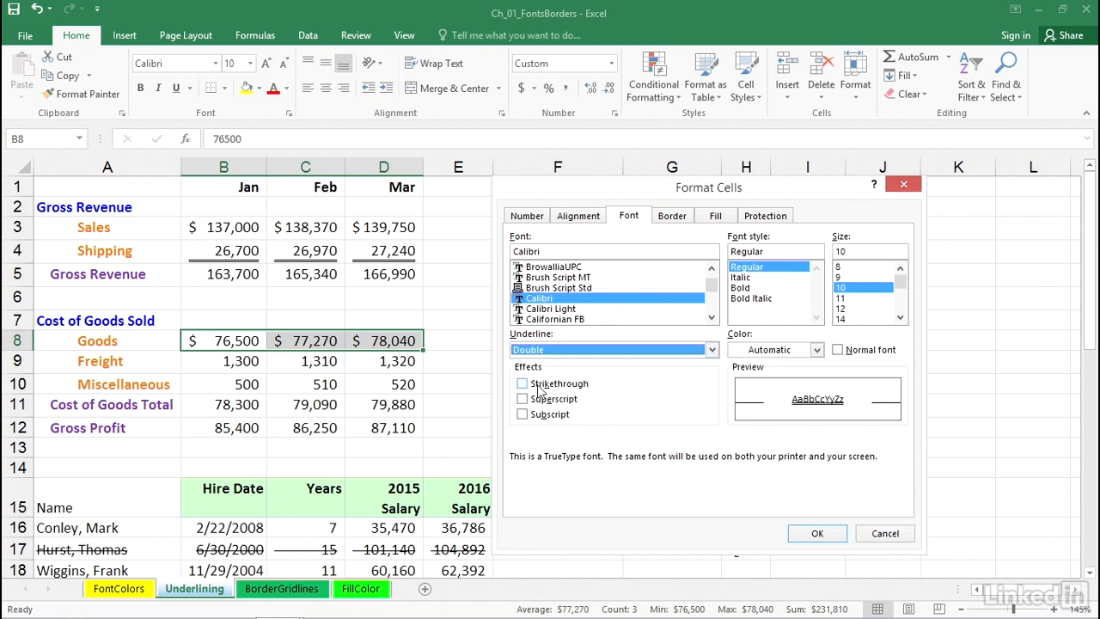
# Set the underline style of the Goods values in B8:D8 to Double Accounting and apply it.
pyautogui.click(711, 350)
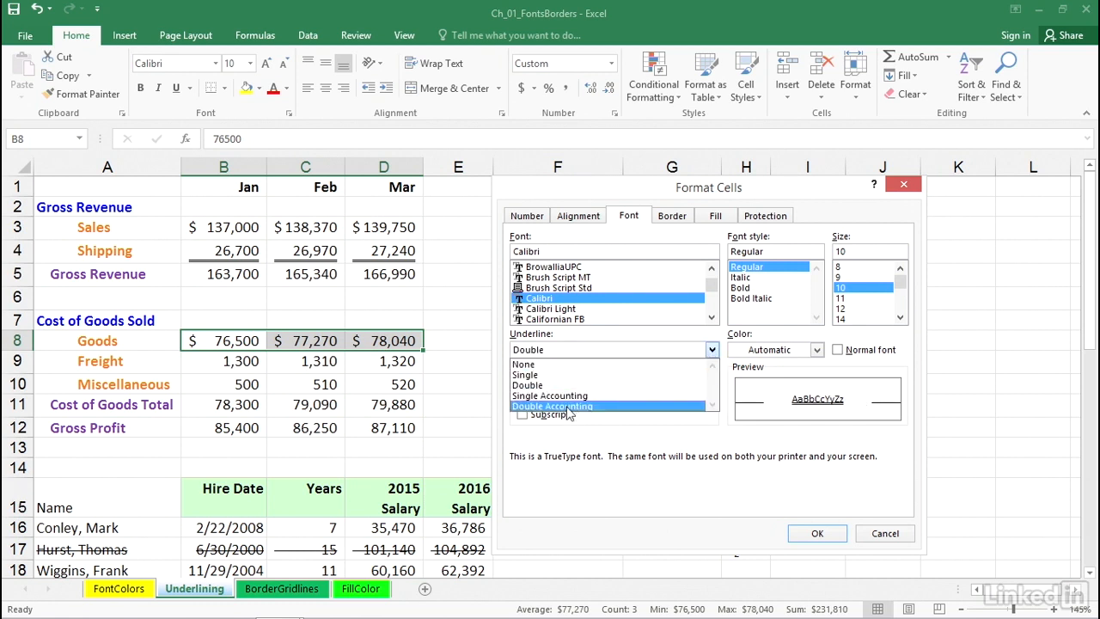
pyautogui.click(567, 407)
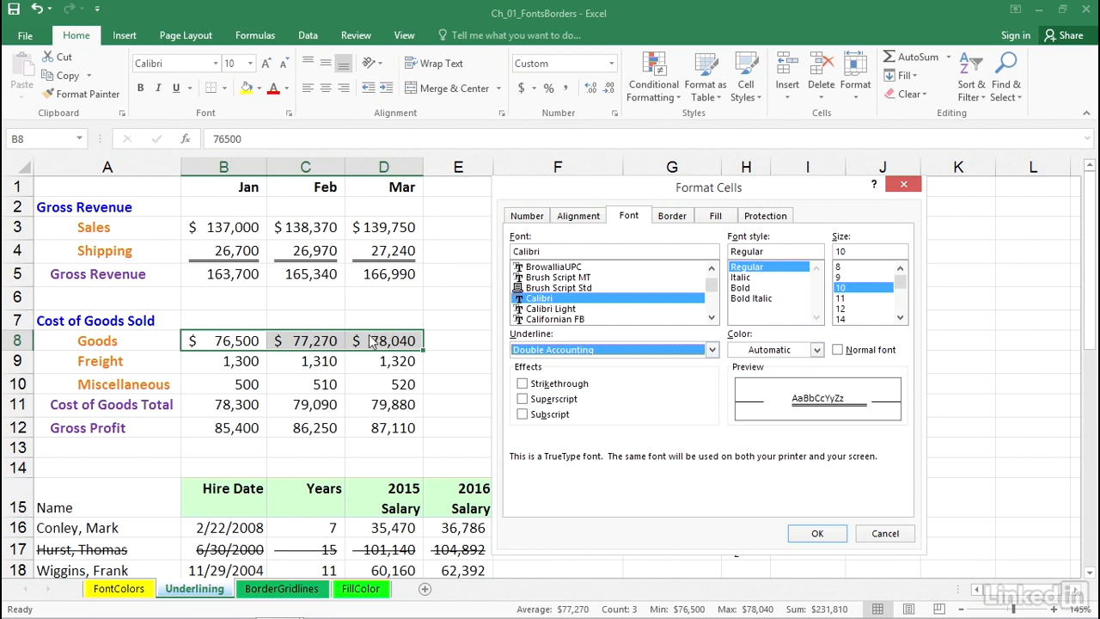
pyautogui.click(814, 532)
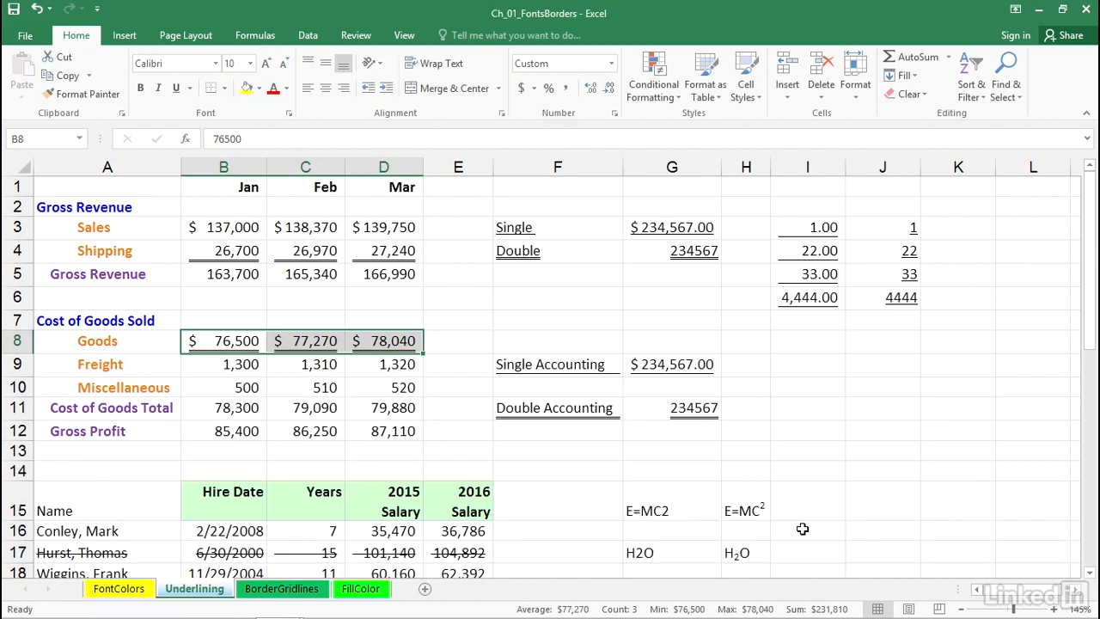
pyautogui.click(568, 320)
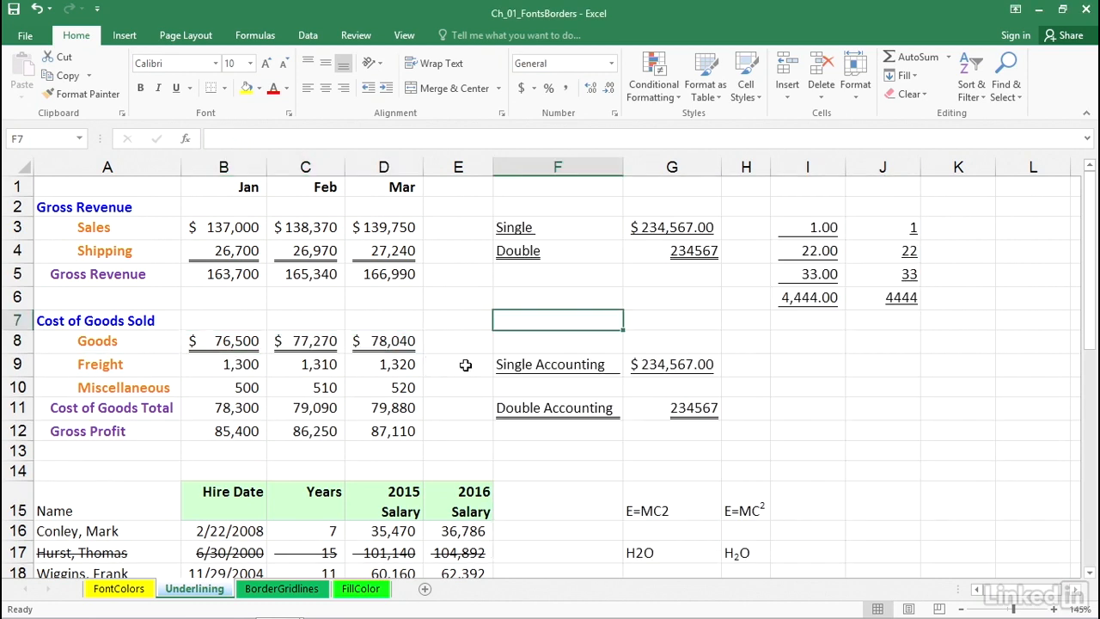
# Switch the Goods values in B8:D8 to a single underline and back to a double underline.
pyautogui.moveTo(222, 341); pyautogui.dragTo(375, 342)
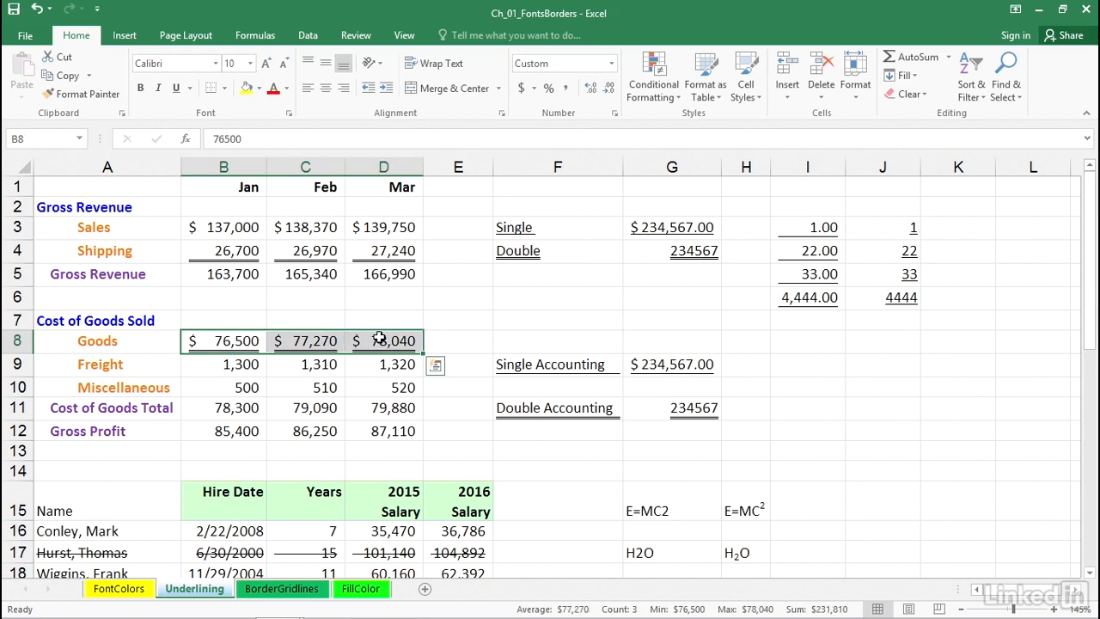
pyautogui.click(189, 90)
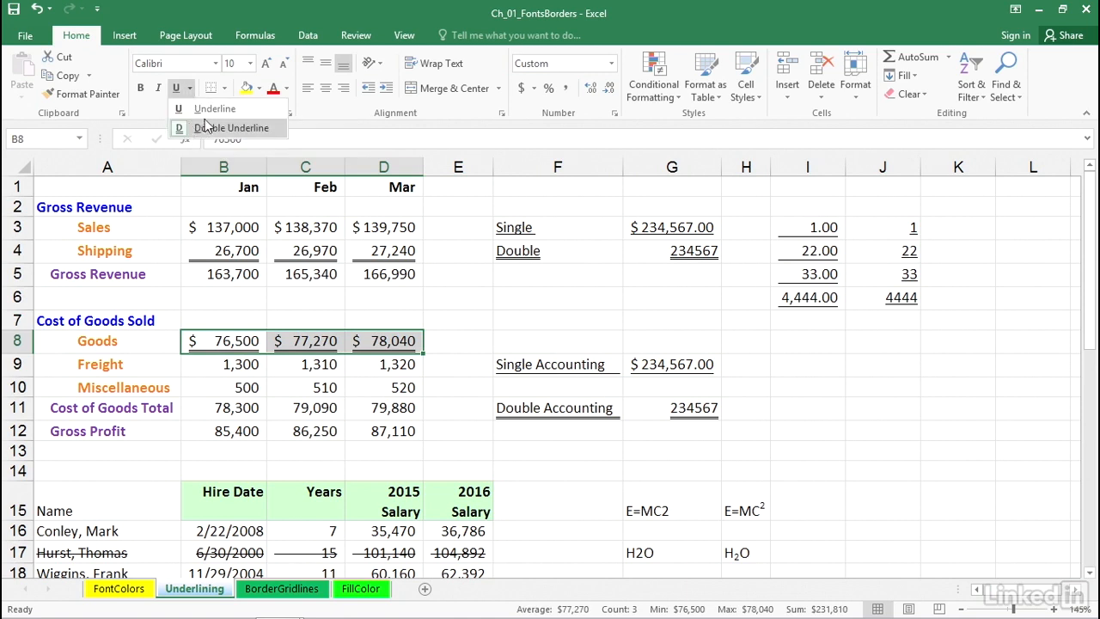
pyautogui.click(211, 109)
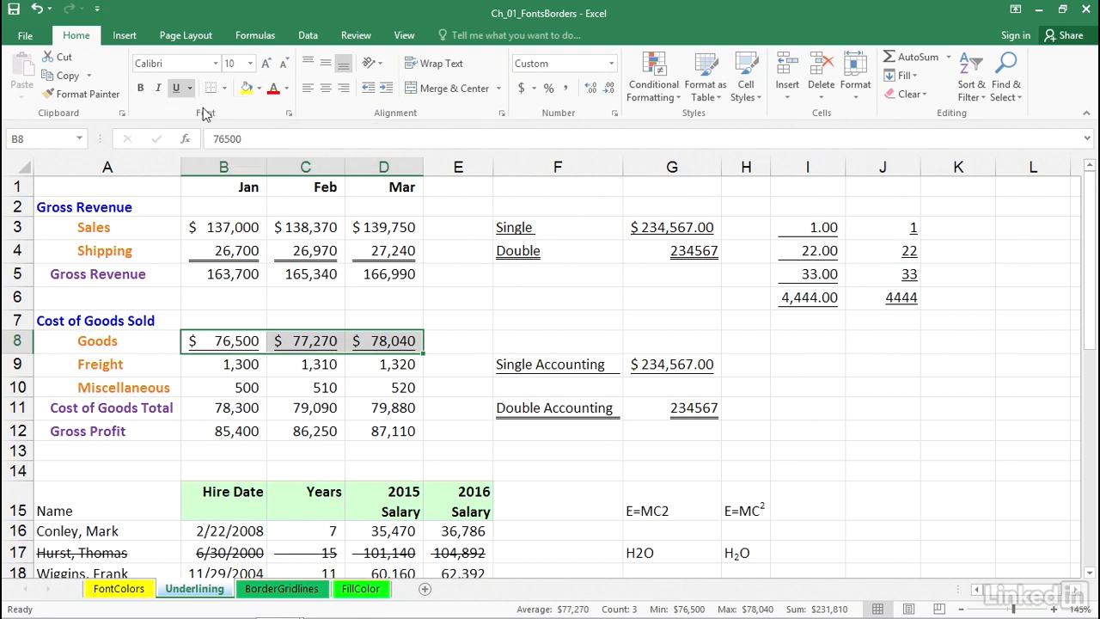
pyautogui.click(191, 89)
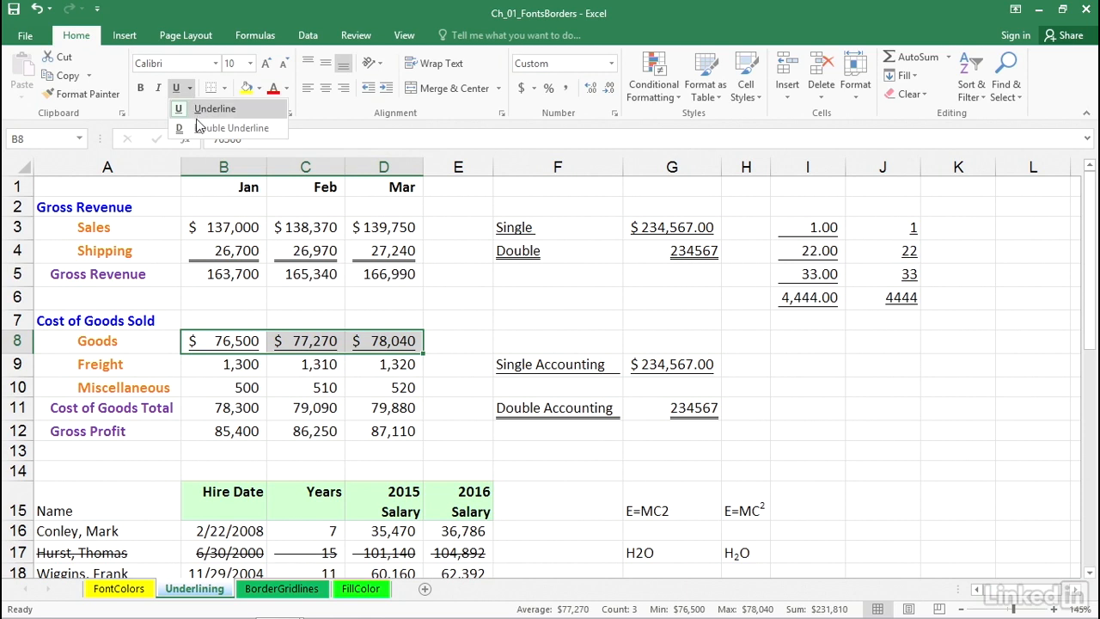
pyautogui.click(197, 129)
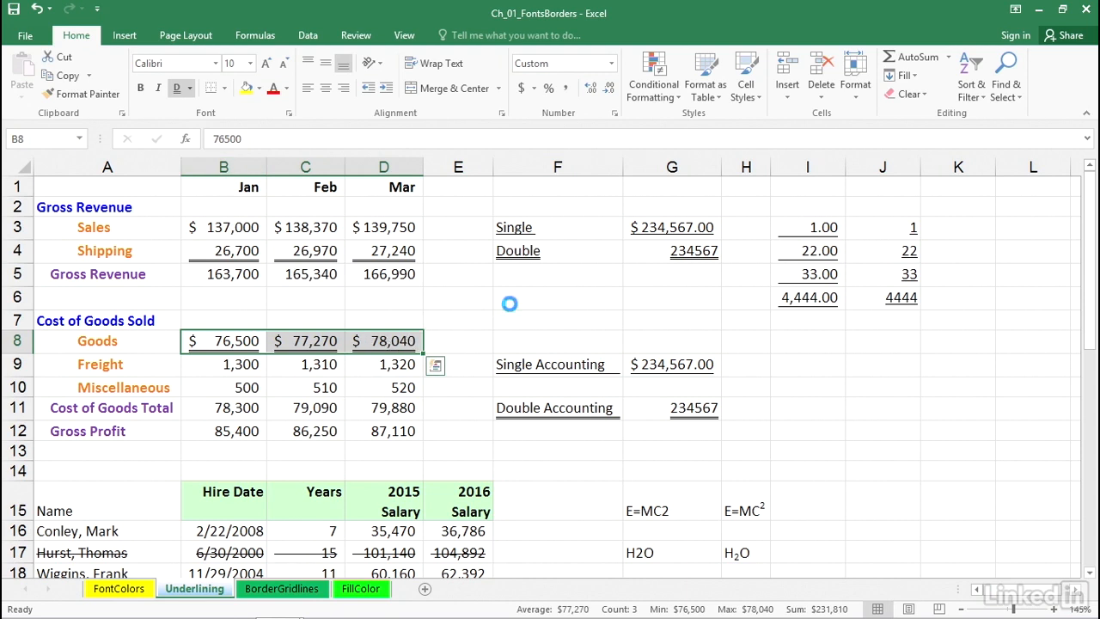
# Set the underline style of the Goods values in B8:D8 to Double through Format Cells.
pyautogui.hotkey('ctrl', '1')
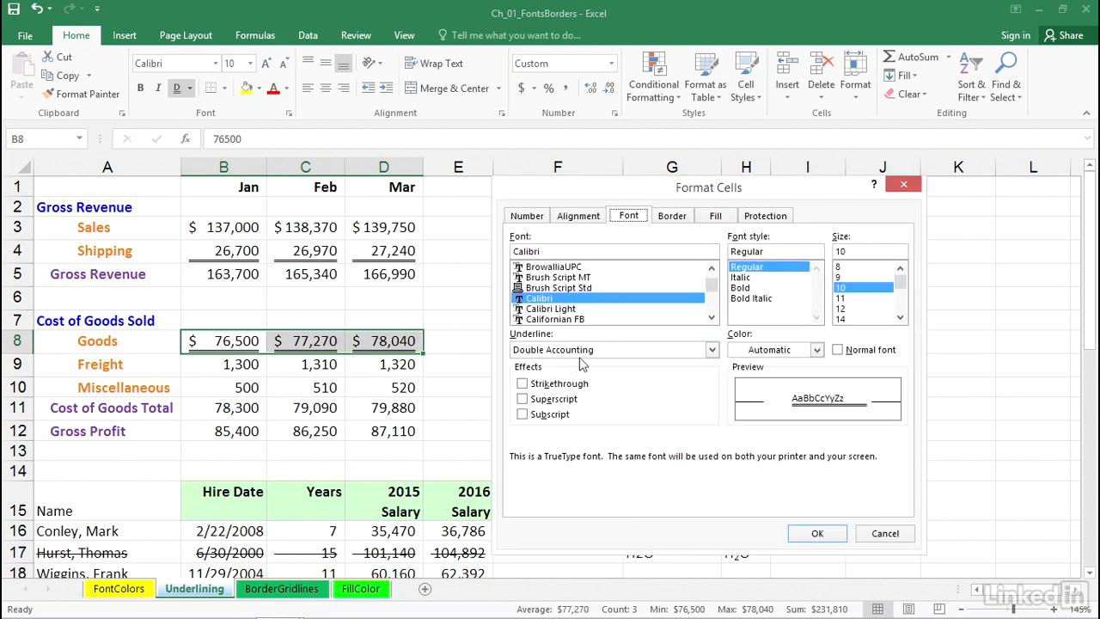
pyautogui.click(709, 350)
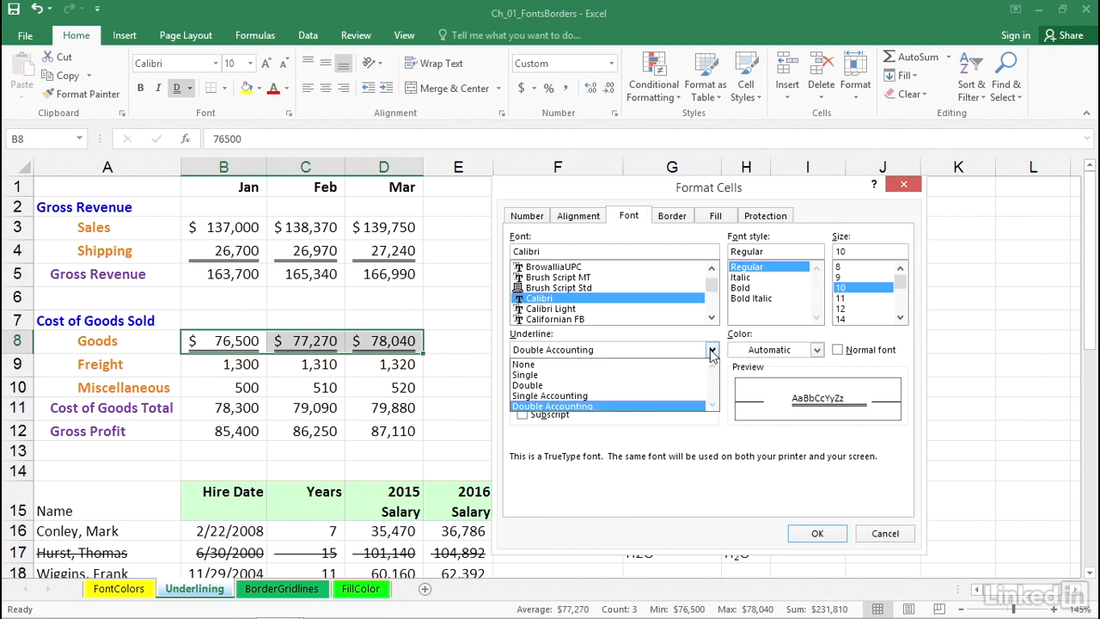
pyautogui.click(546, 386)
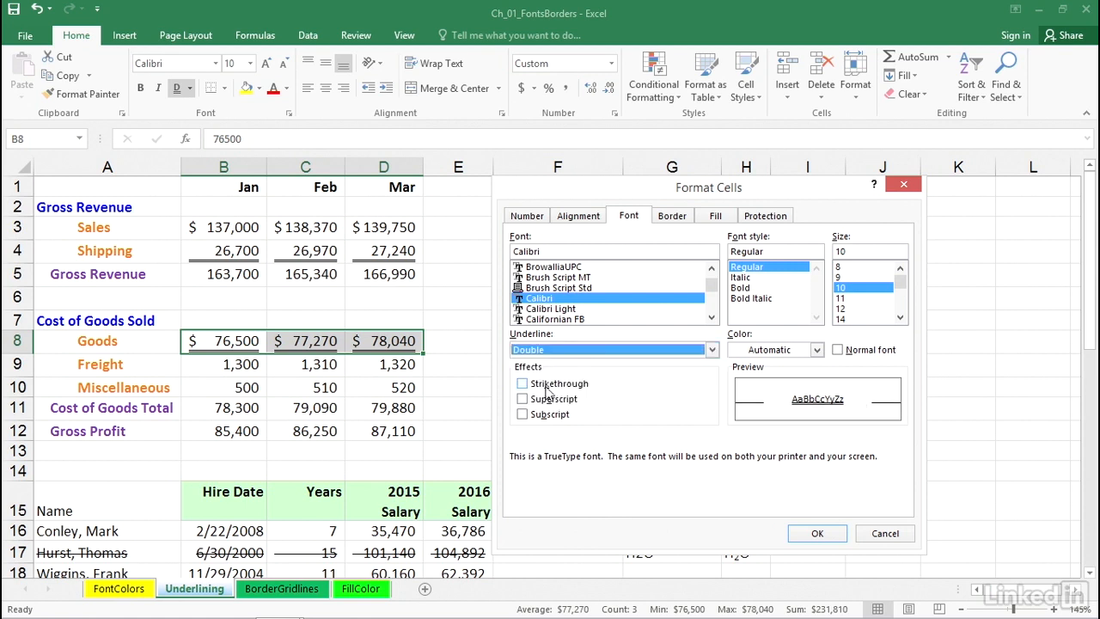
pyautogui.click(796, 534)
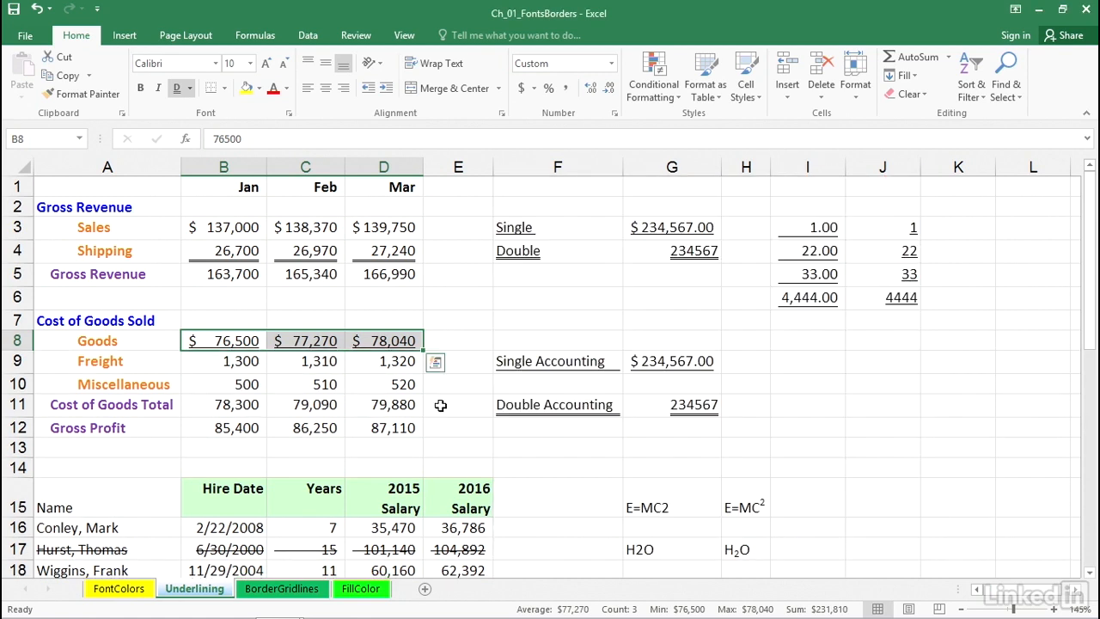
pyautogui.click(466, 341)
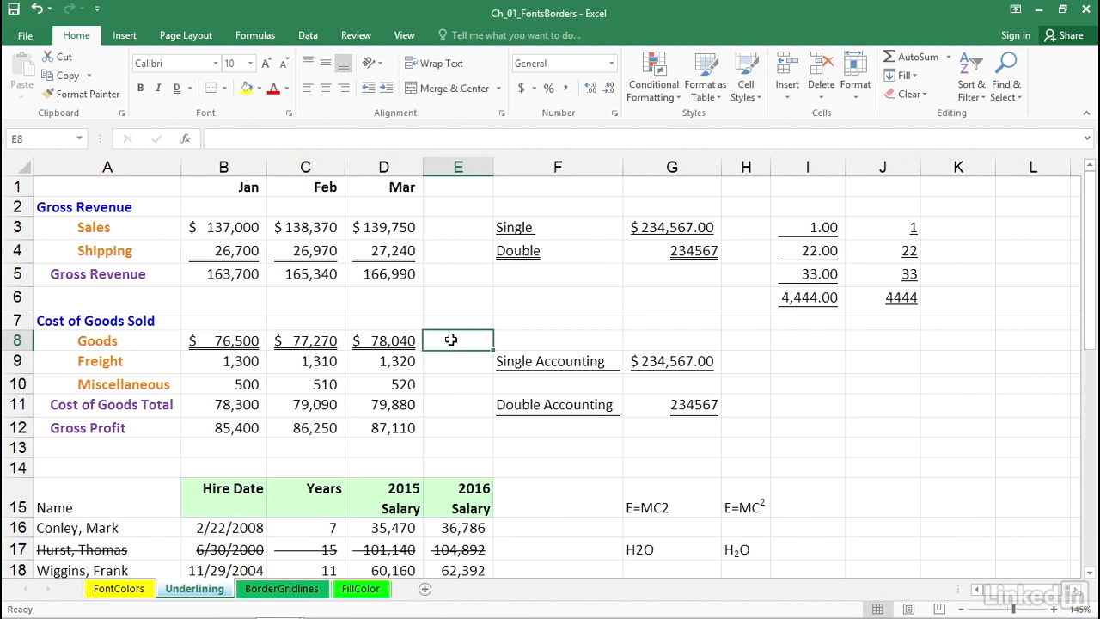
pyautogui.moveTo(302, 341); pyautogui.dragTo(382, 341)
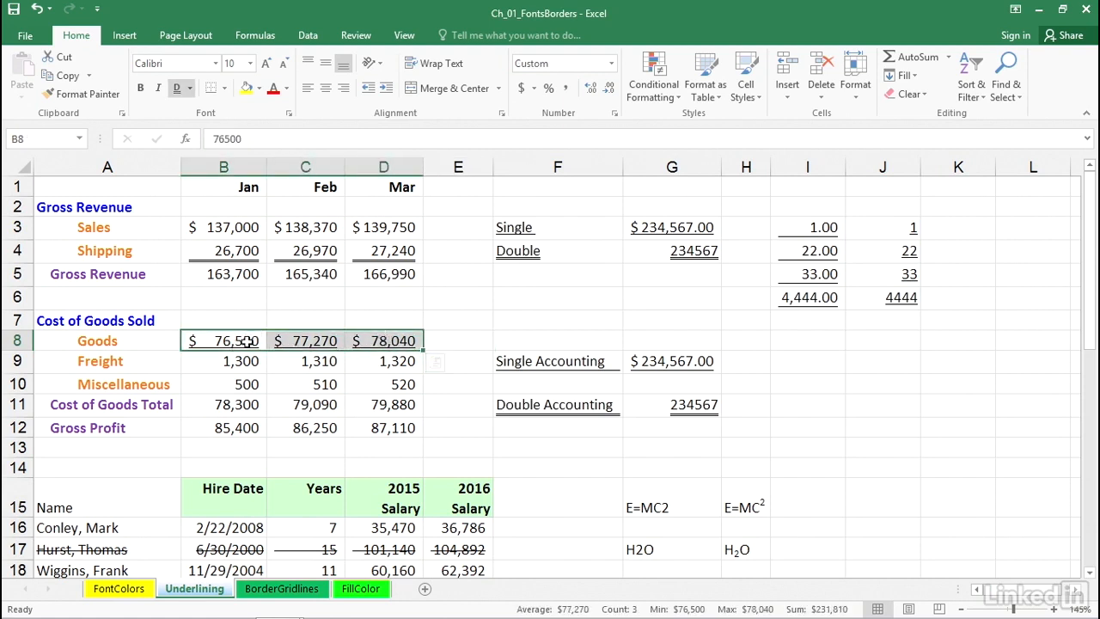
pyautogui.click(442, 318)
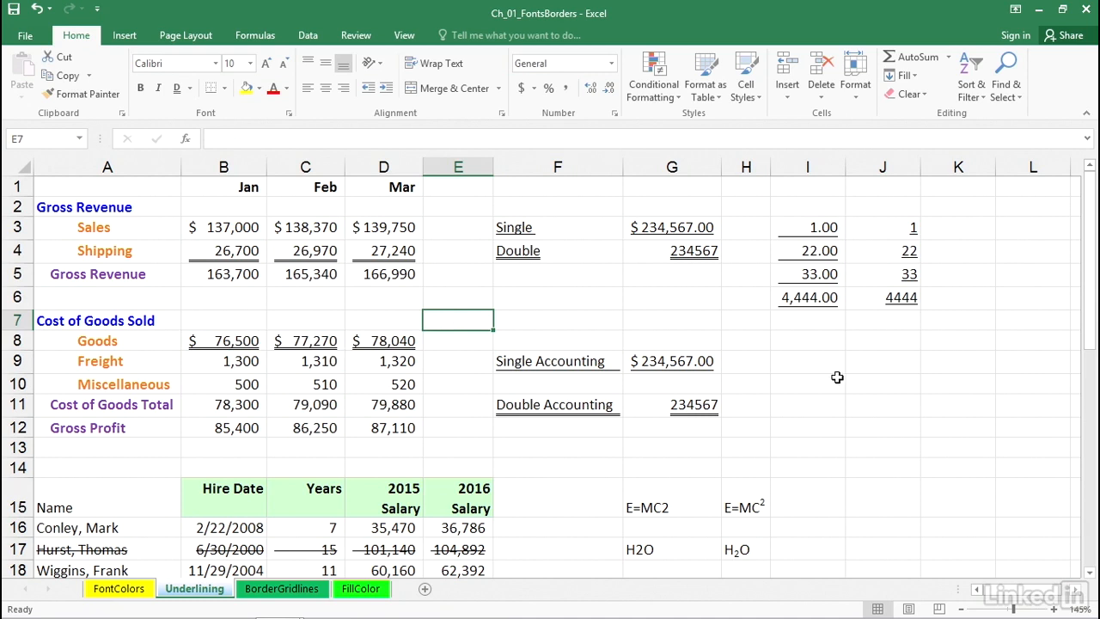
# Format only the 2 of E=MC2 in cell G15 as superscript.
pyautogui.scroll(-1, 837, 377)
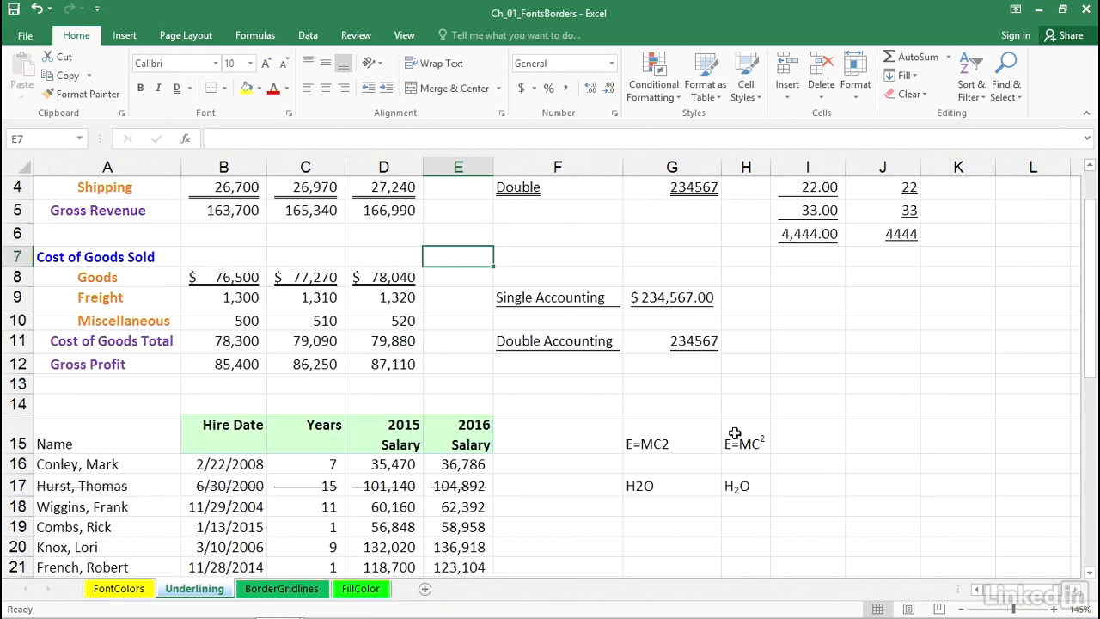
pyautogui.click(675, 441)
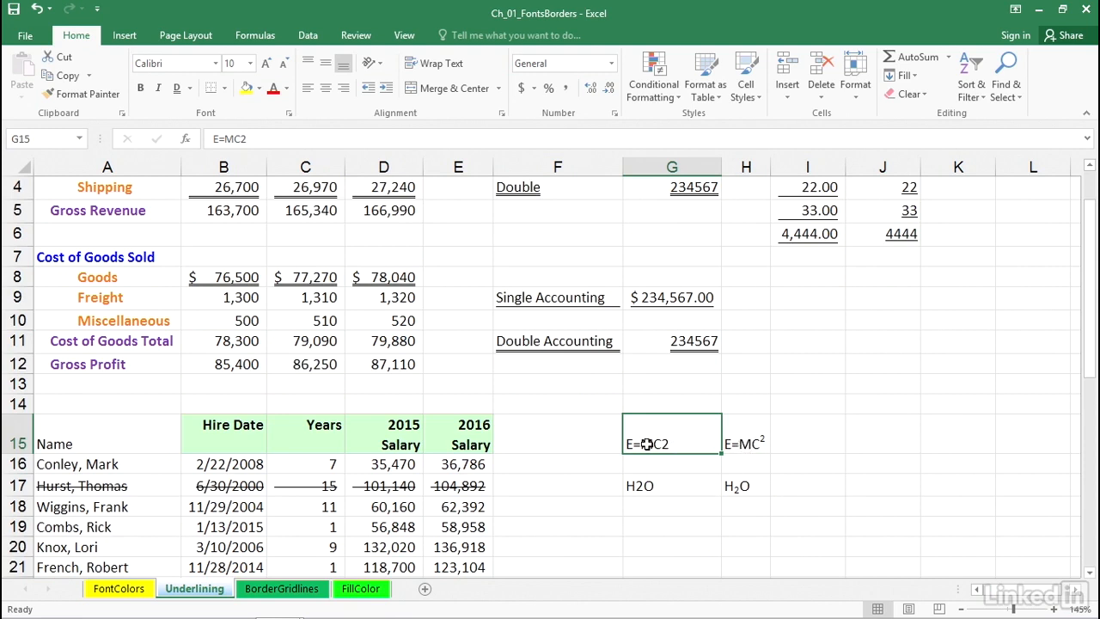
pyautogui.click(729, 438)
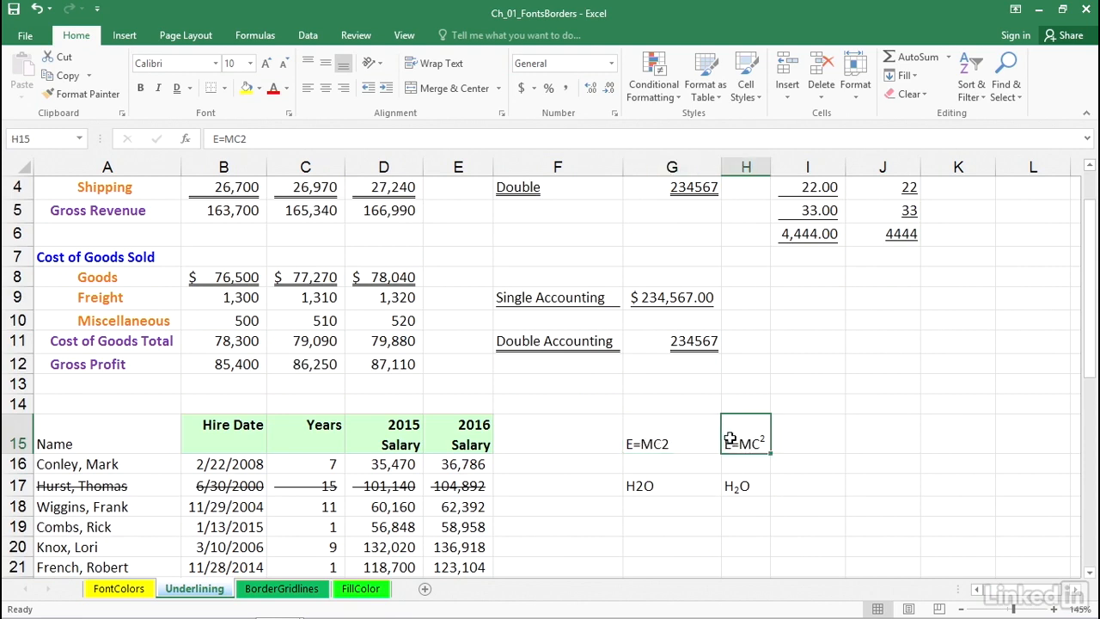
pyautogui.click(655, 443)
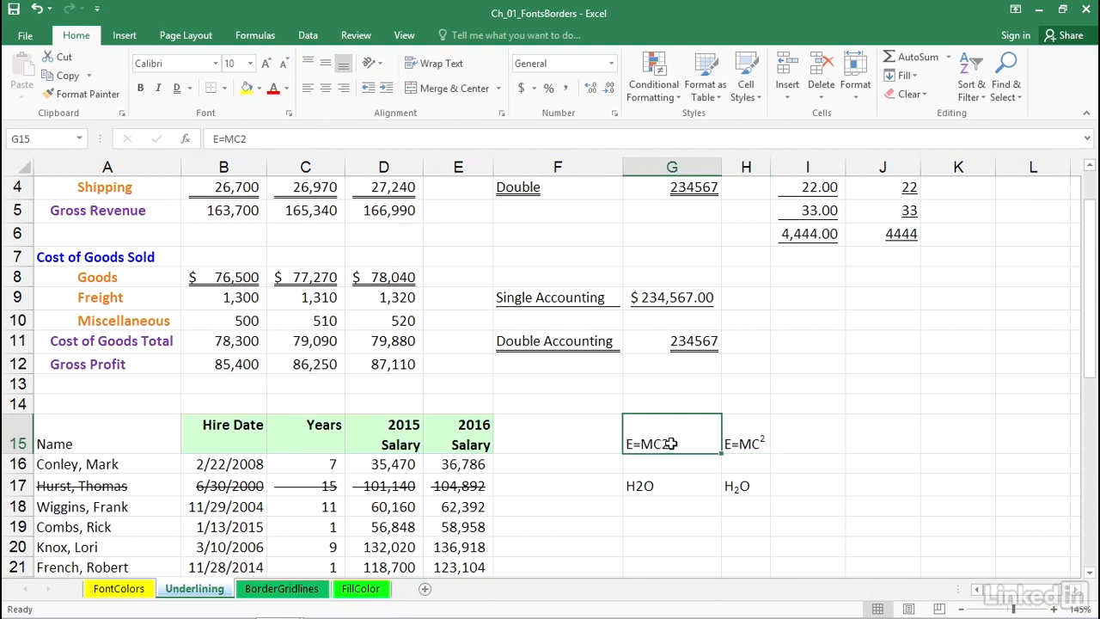
pyautogui.doubleClick(669, 443)
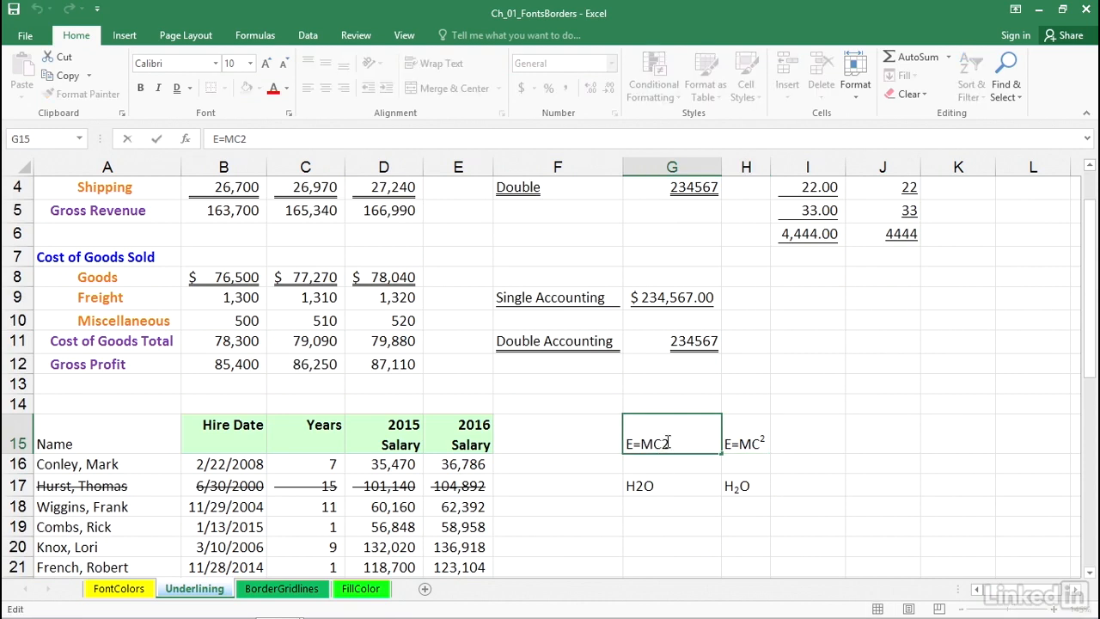
pyautogui.moveTo(667, 442); pyautogui.dragTo(675, 443)
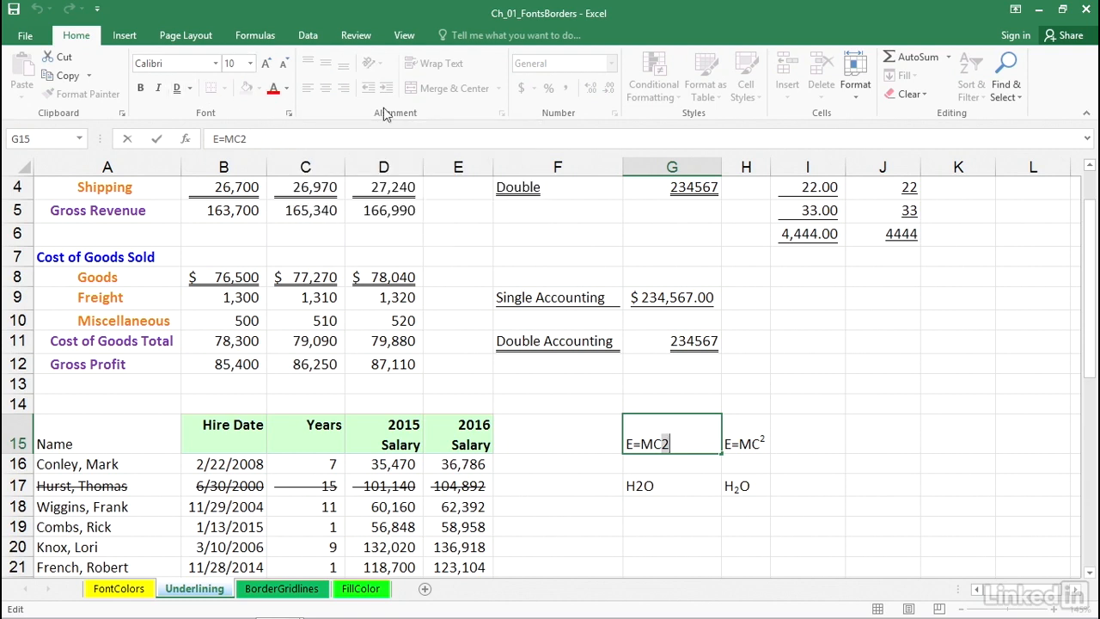
pyautogui.click(291, 118)
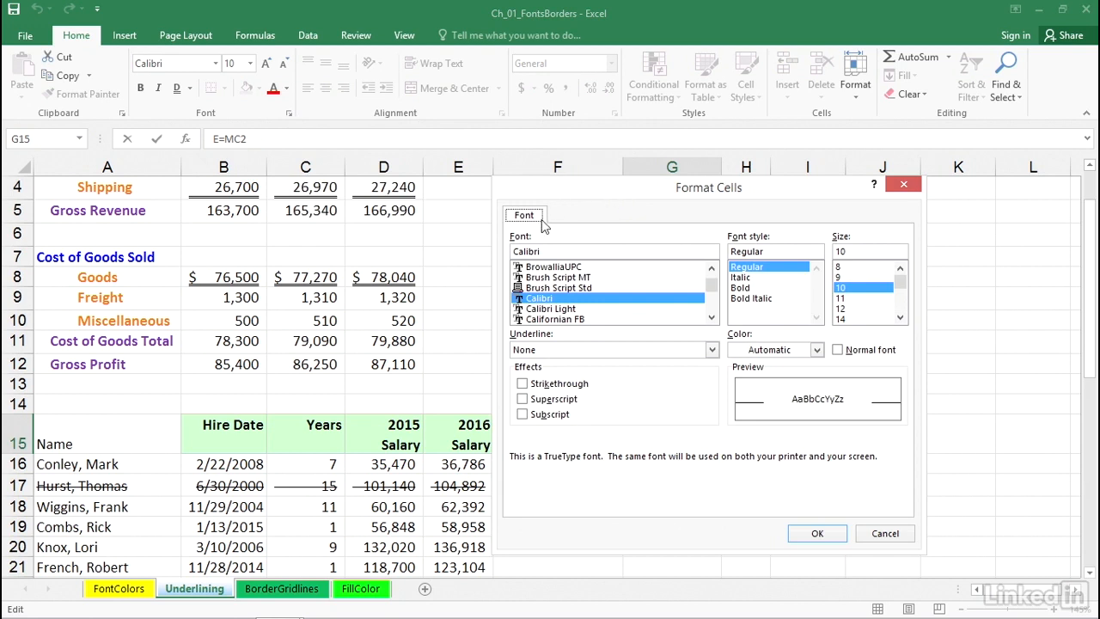
pyautogui.moveTo(574, 195); pyautogui.dragTo(829, 192)
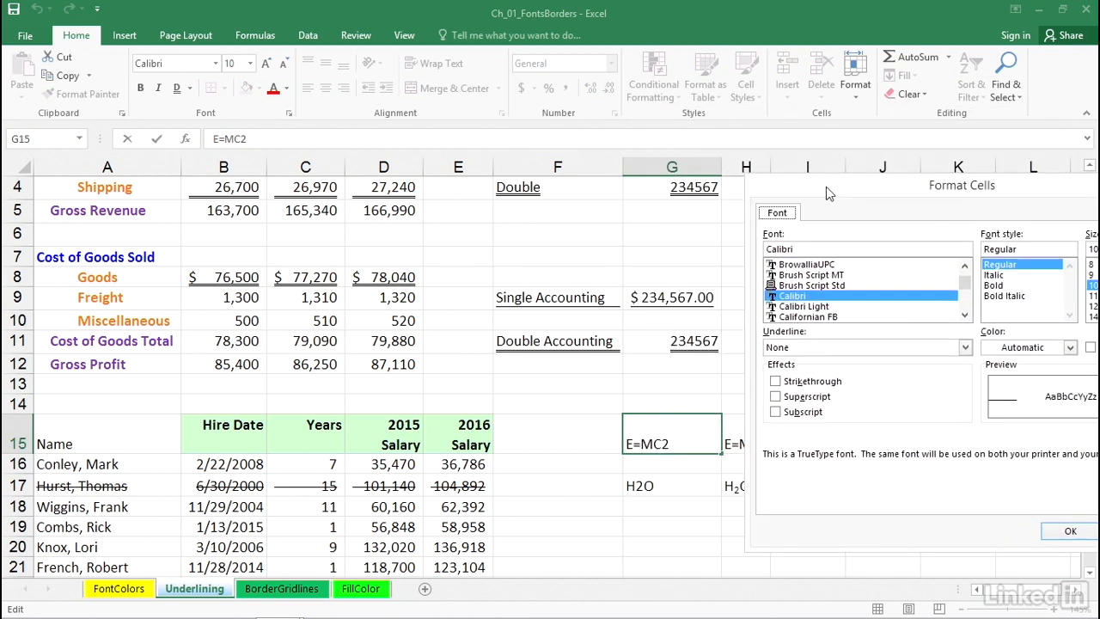
pyautogui.click(776, 397)
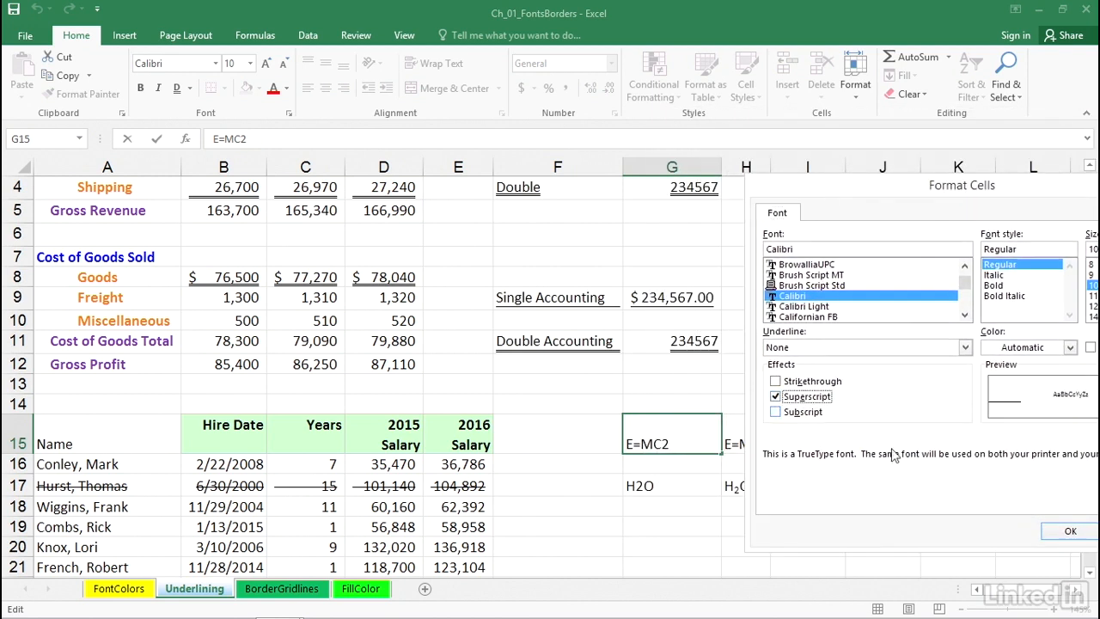
pyautogui.click(1066, 532)
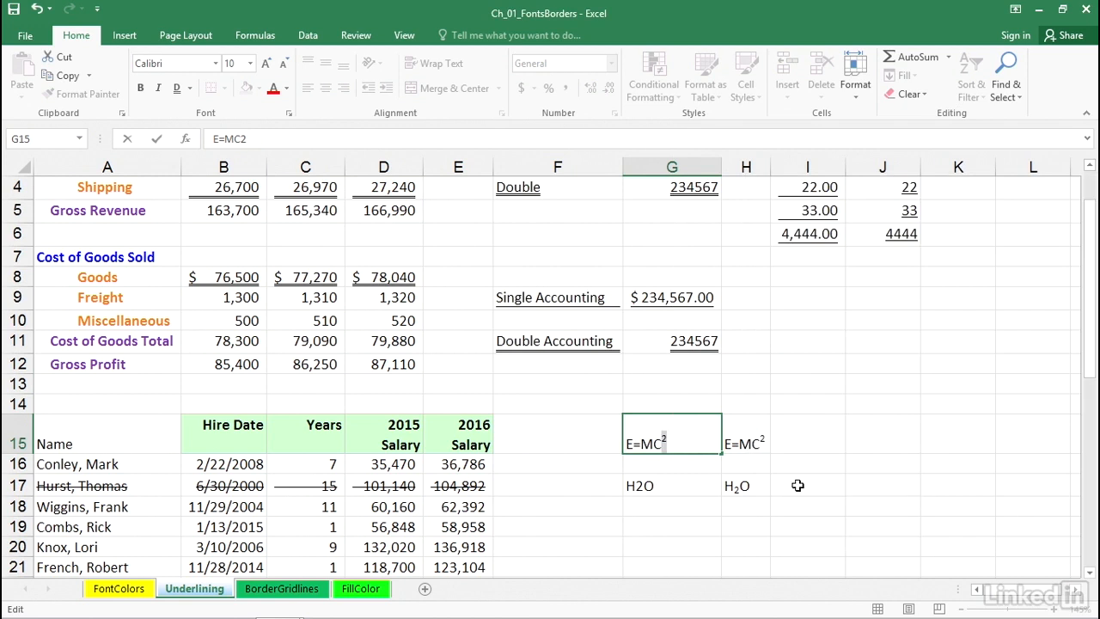
# Format only the 2 of H2O in cell G17 as subscript.
pyautogui.click(640, 487)
pyautogui.click(732, 487)
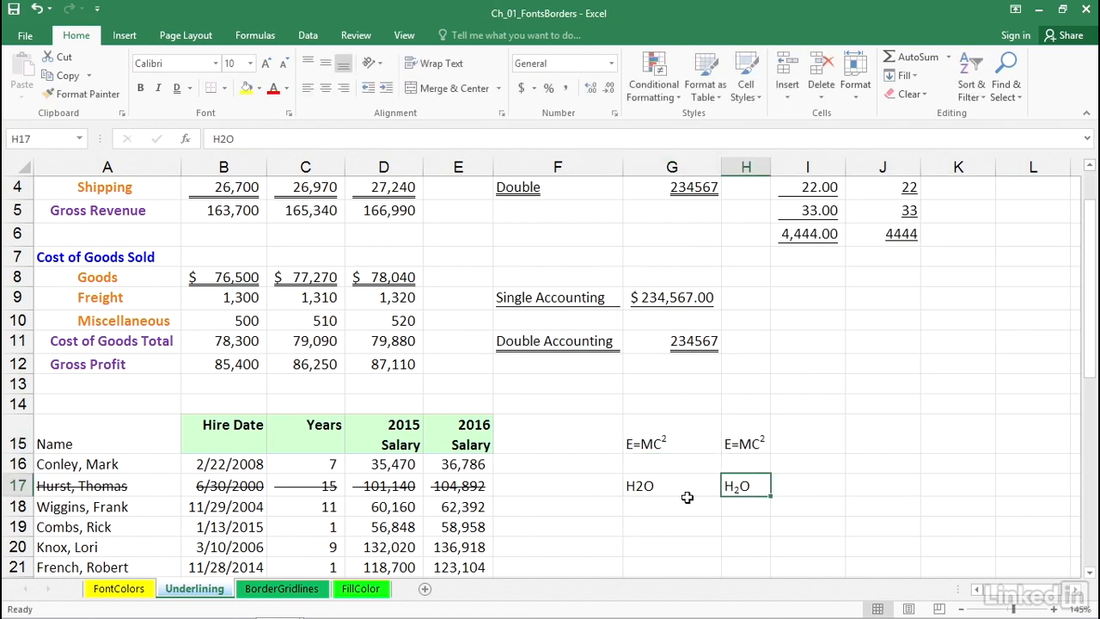
pyautogui.click(644, 487)
pyautogui.doubleClick(644, 486)
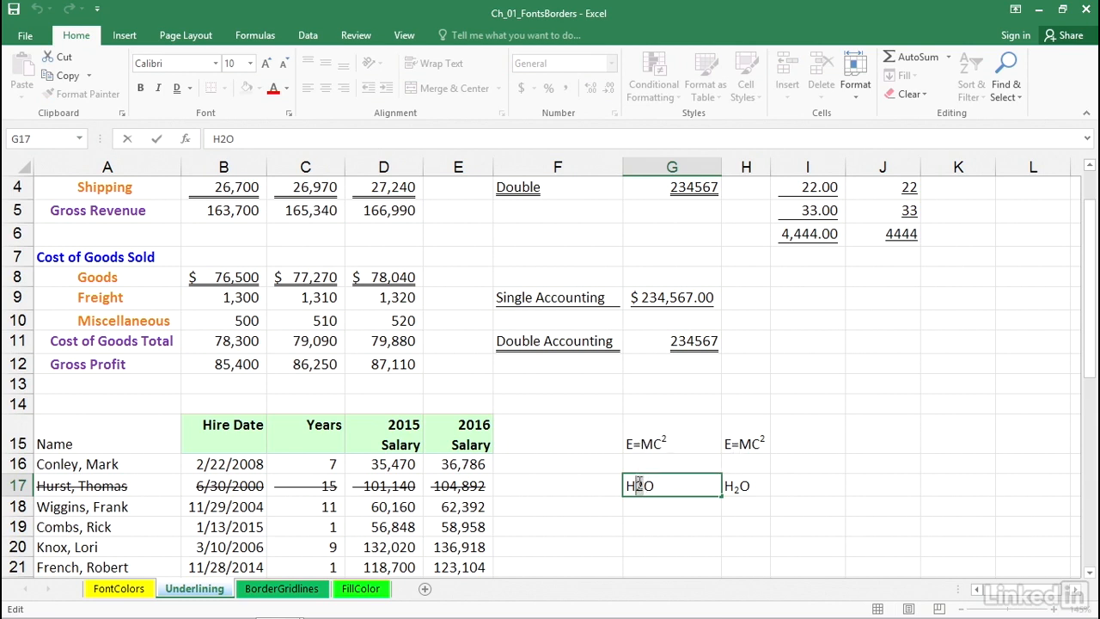
pyautogui.hotkey('ctrl', '1')
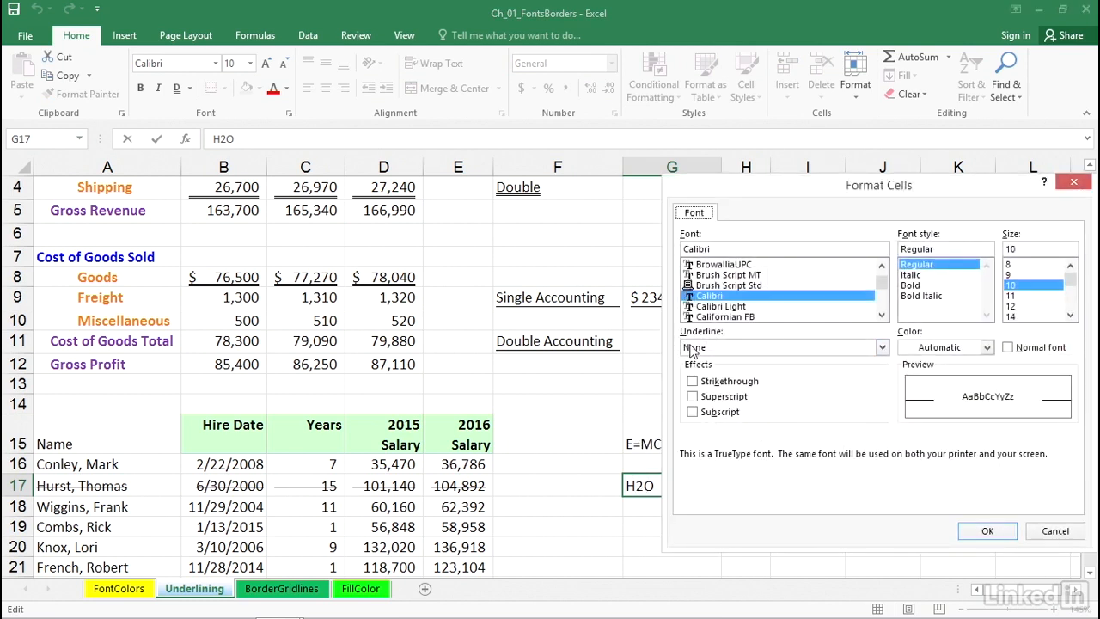
pyautogui.click(692, 412)
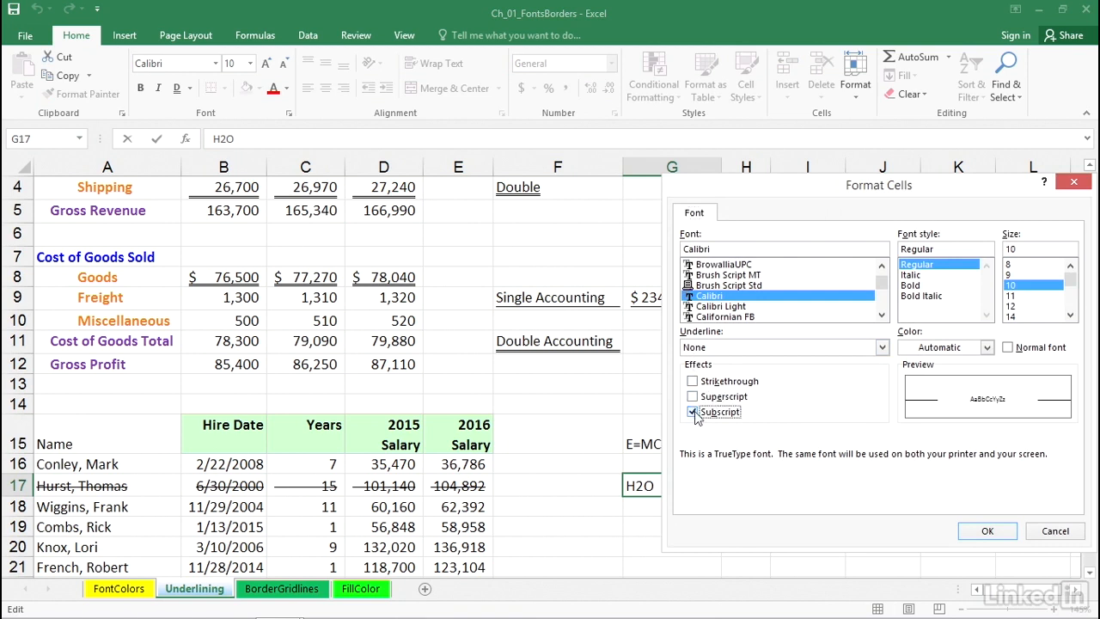
pyautogui.click(983, 529)
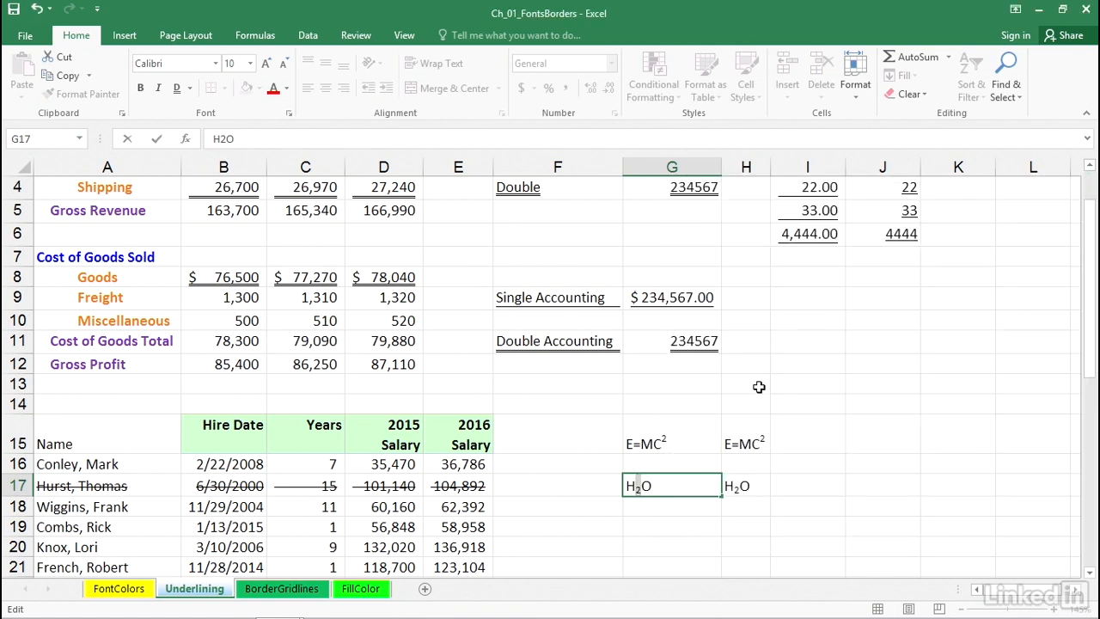
pyautogui.click(759, 389)
# Remove the strikethrough effect from the employee record in A17:E17 through Format Cells.
pyautogui.scroll(-3, 758, 389)
pyautogui.moveTo(112, 290); pyautogui.dragTo(433, 289)
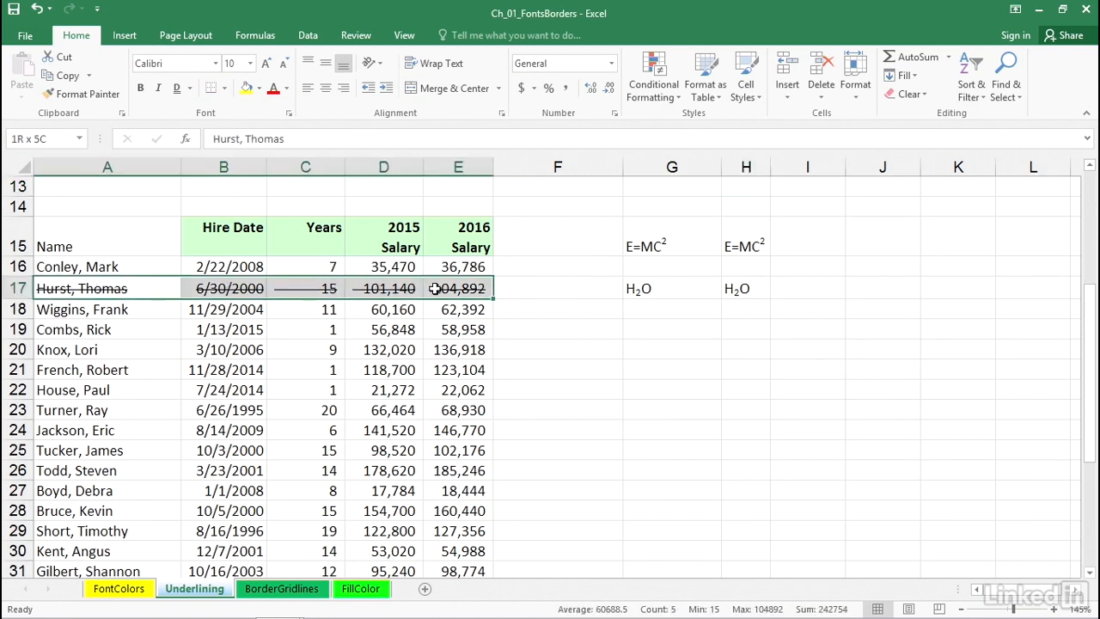
pyautogui.click(461, 330)
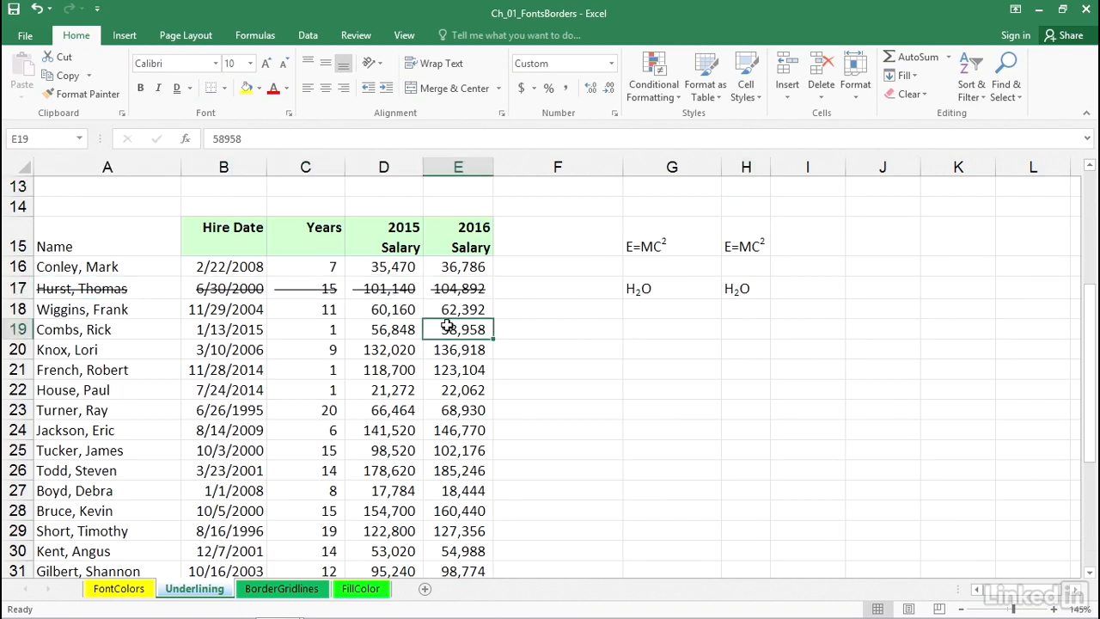
pyautogui.moveTo(137, 287); pyautogui.dragTo(434, 288)
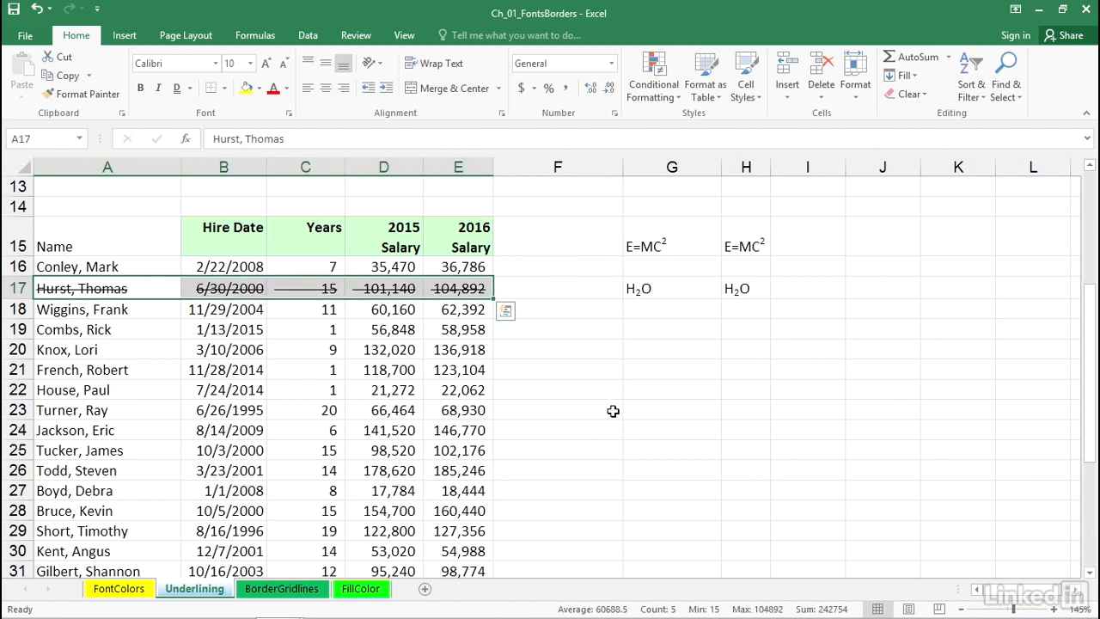
pyautogui.rightClick(465, 289)
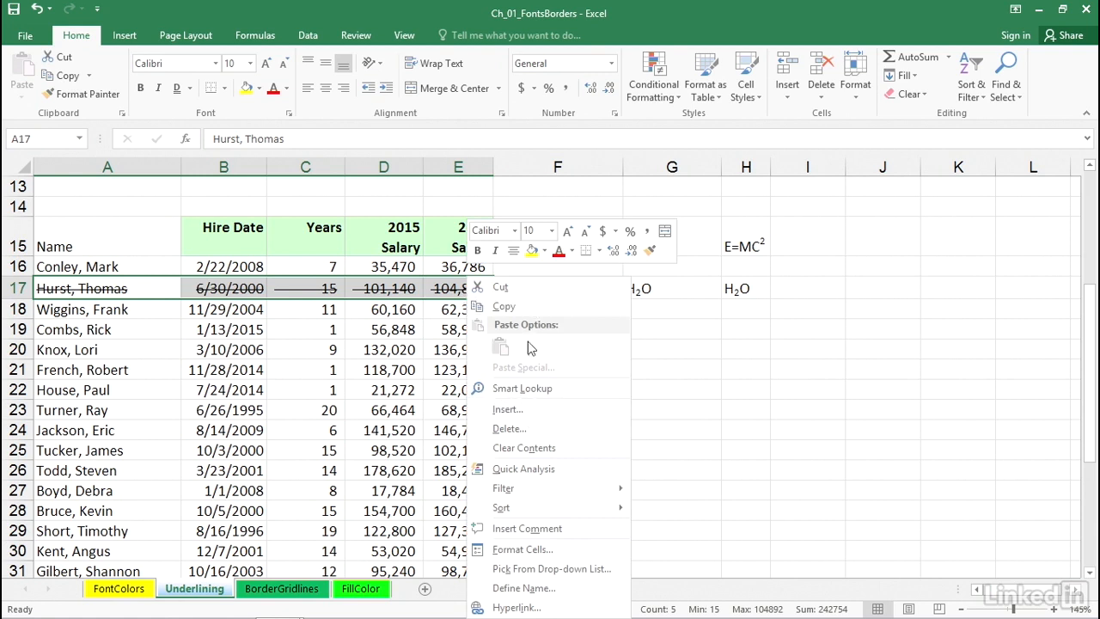
pyautogui.click(524, 549)
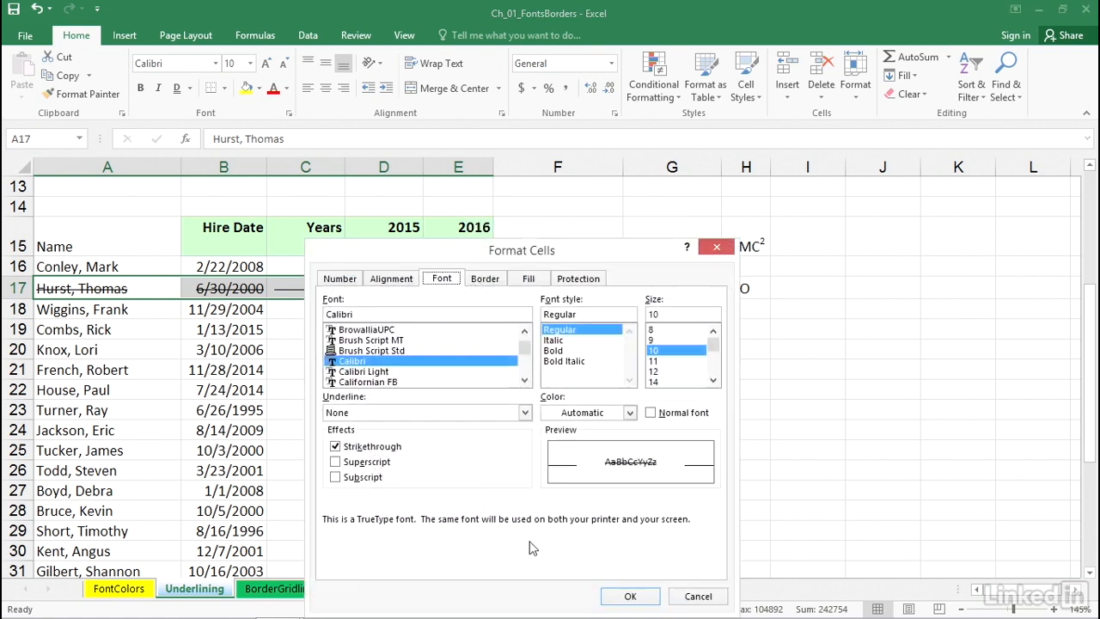
pyautogui.moveTo(601, 255); pyautogui.dragTo(826, 149)
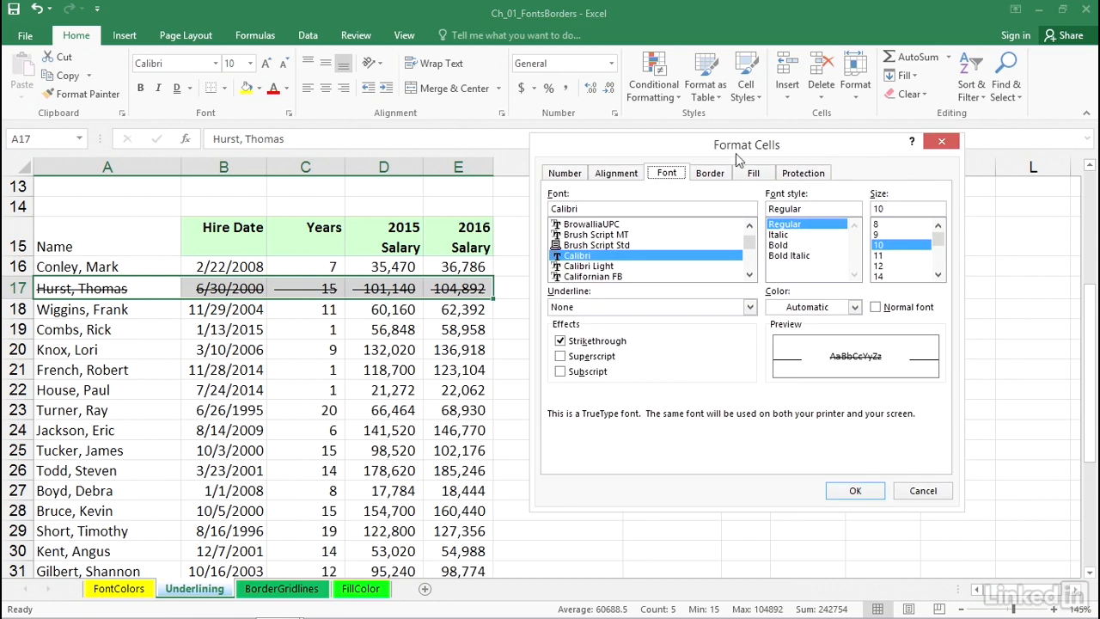
pyautogui.click(561, 341)
pyautogui.click(561, 341)
pyautogui.click(560, 341)
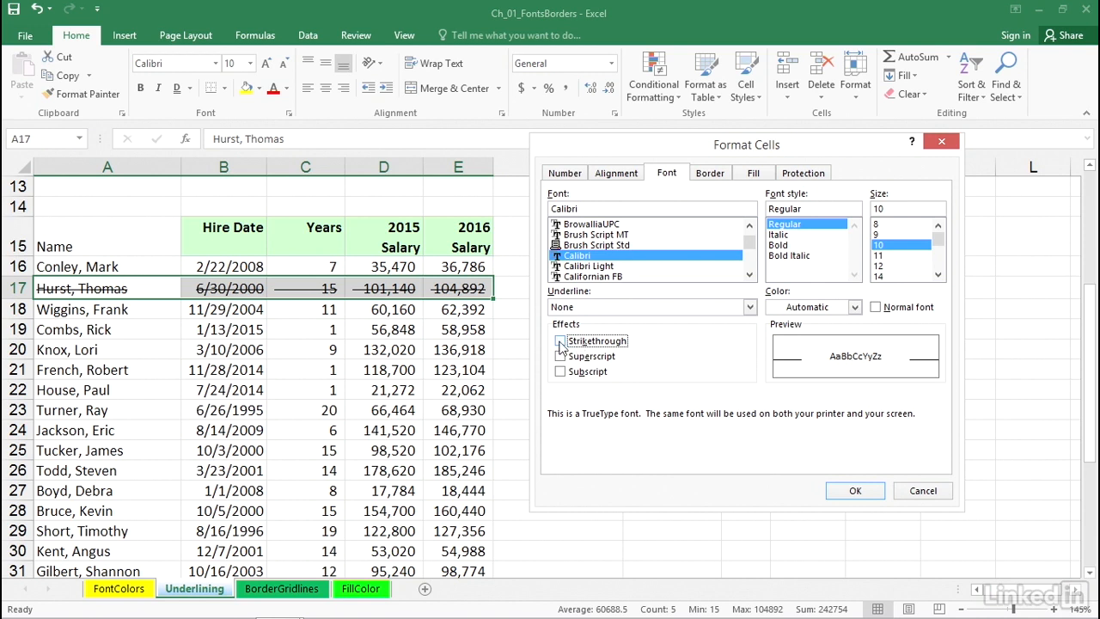
pyautogui.click(856, 493)
pyautogui.click(744, 450)
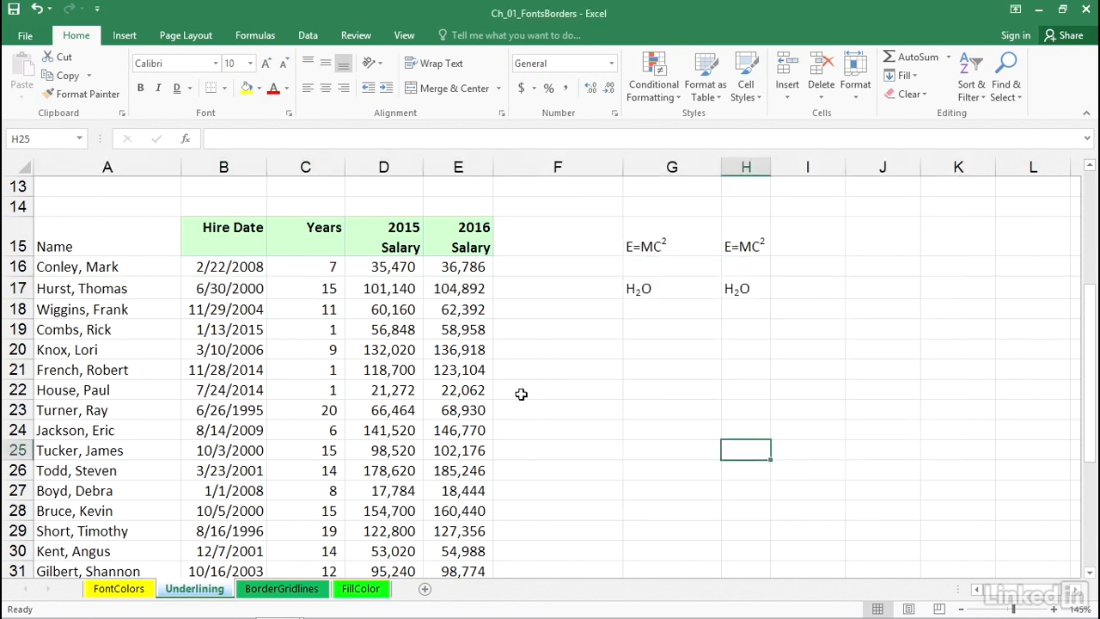
# Toggle strikethrough on, off and on again for the employee record in A17:E17.
pyautogui.click(107, 288)
pyautogui.moveTo(110, 289); pyautogui.dragTo(436, 286)
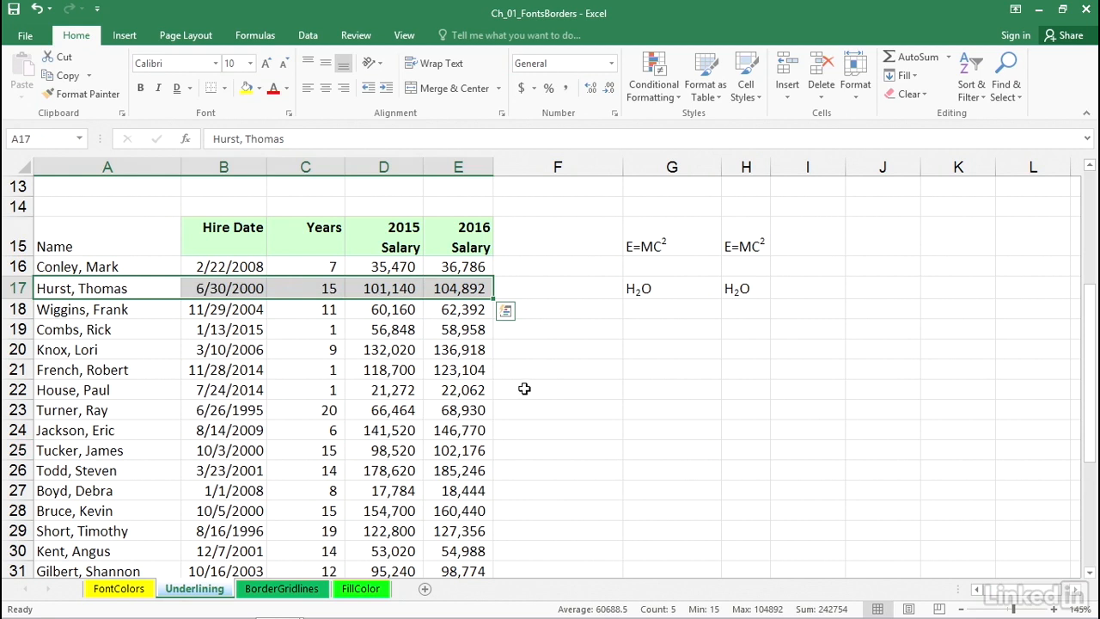
pyautogui.hotkey('ctrl', '5')
pyautogui.hotkey('ctrl', '5')
pyautogui.hotkey('ctrl', '5')
pyautogui.click(524, 388)
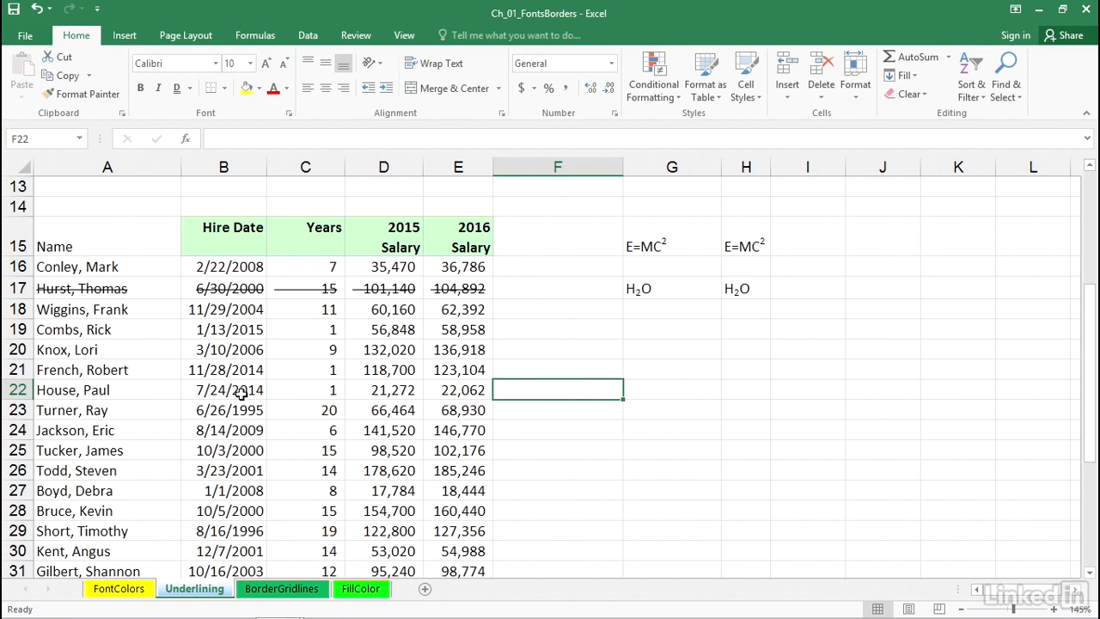
pyautogui.click(114, 288)
pyautogui.click(256, 430)
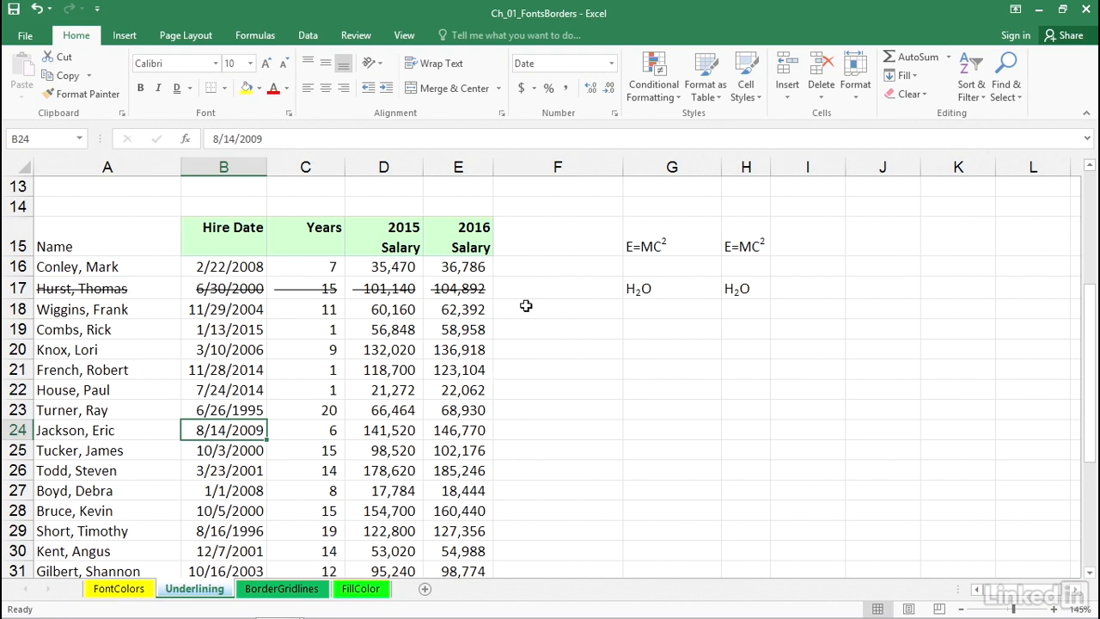
pyautogui.click(671, 288)
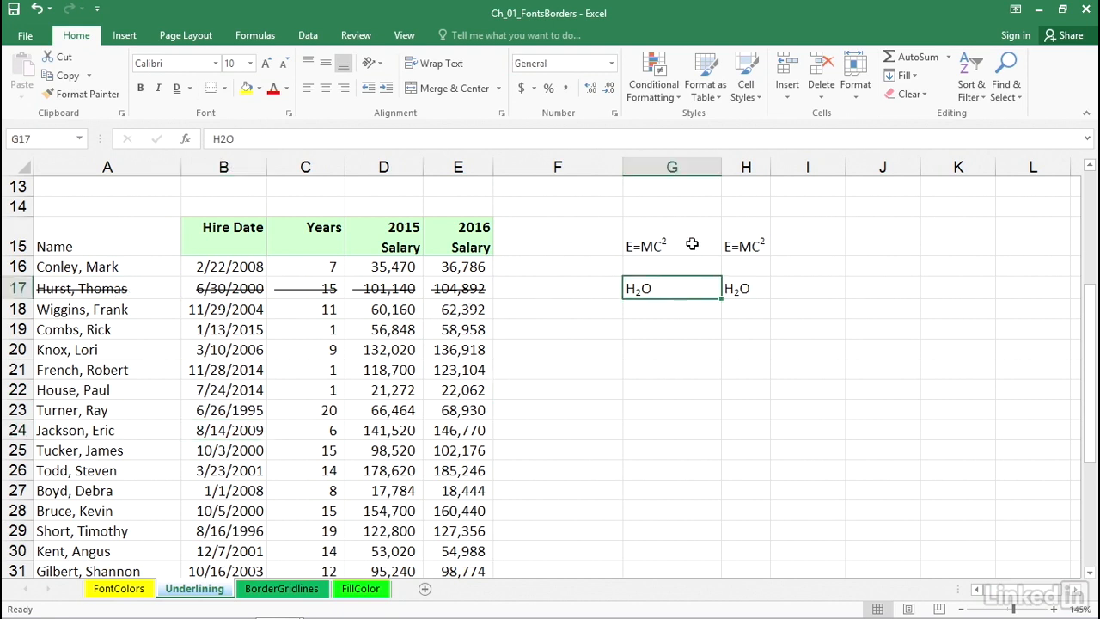
pyautogui.click(696, 244)
pyautogui.scroll(4, 816, 380)
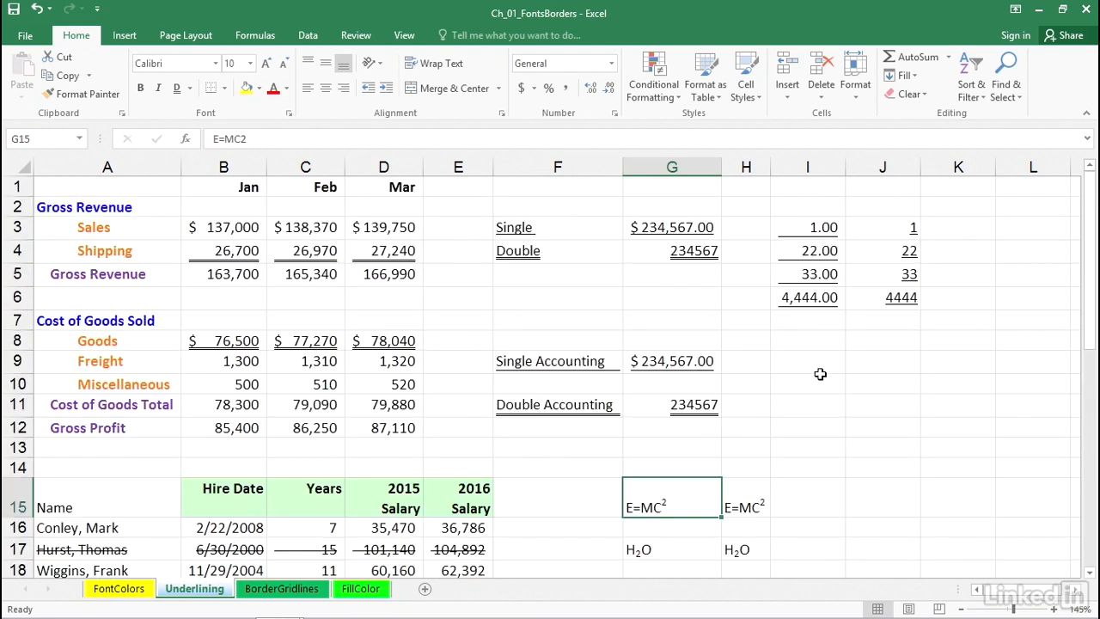